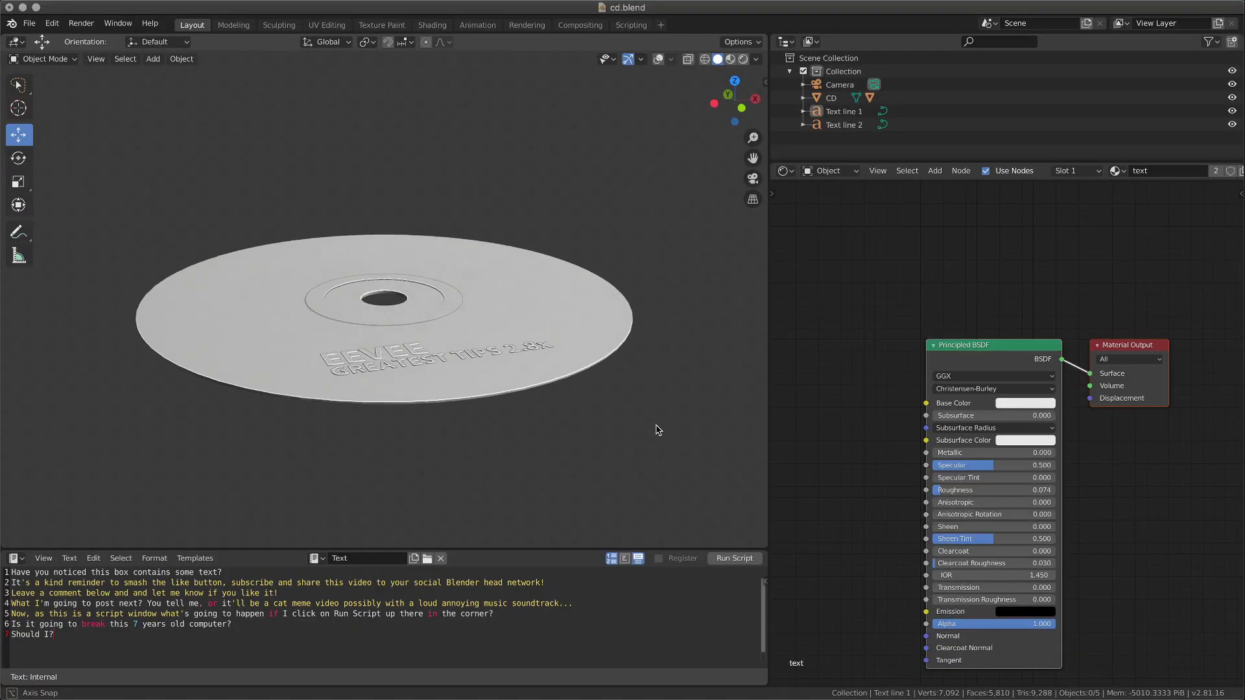
# - Tilt the view down onto the CD and flick it to wireframe and back to solid
pyautogui.moveTo(657, 432); pyautogui.dragTo(659, 430, button='middle')
pyautogui.hotkey('shift', 'z')
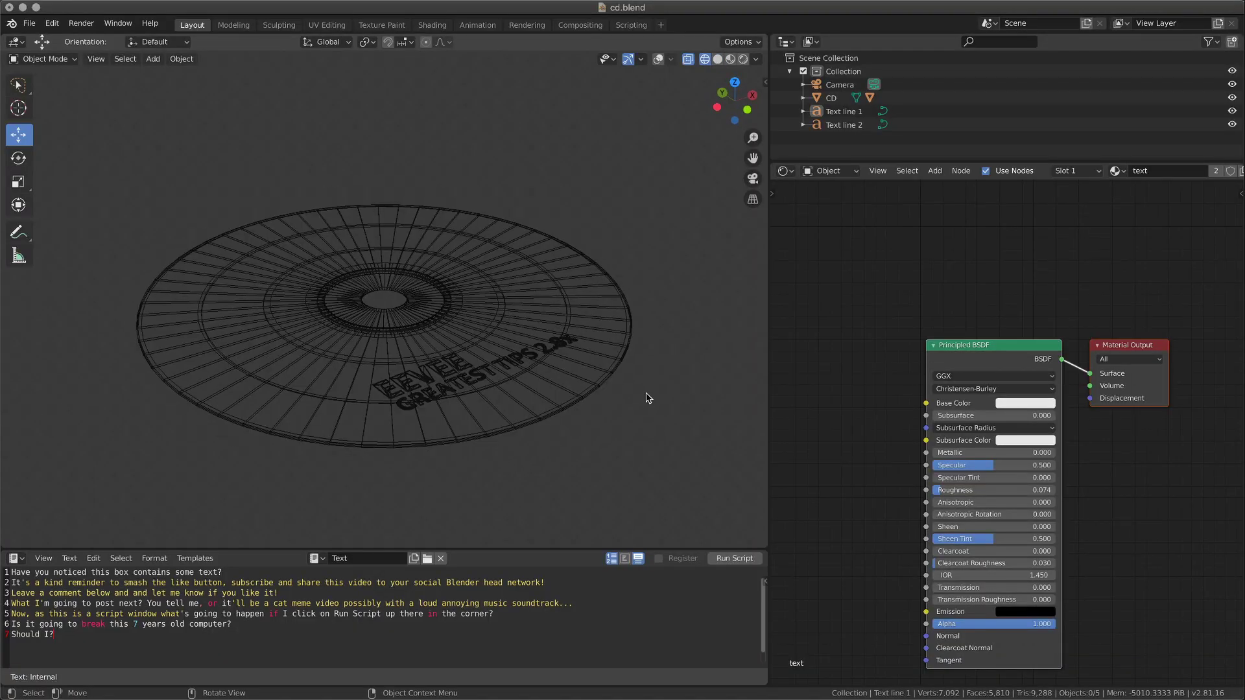
pyautogui.hotkey('shift', 'z')
pyautogui.scroll(2, 409, 376)
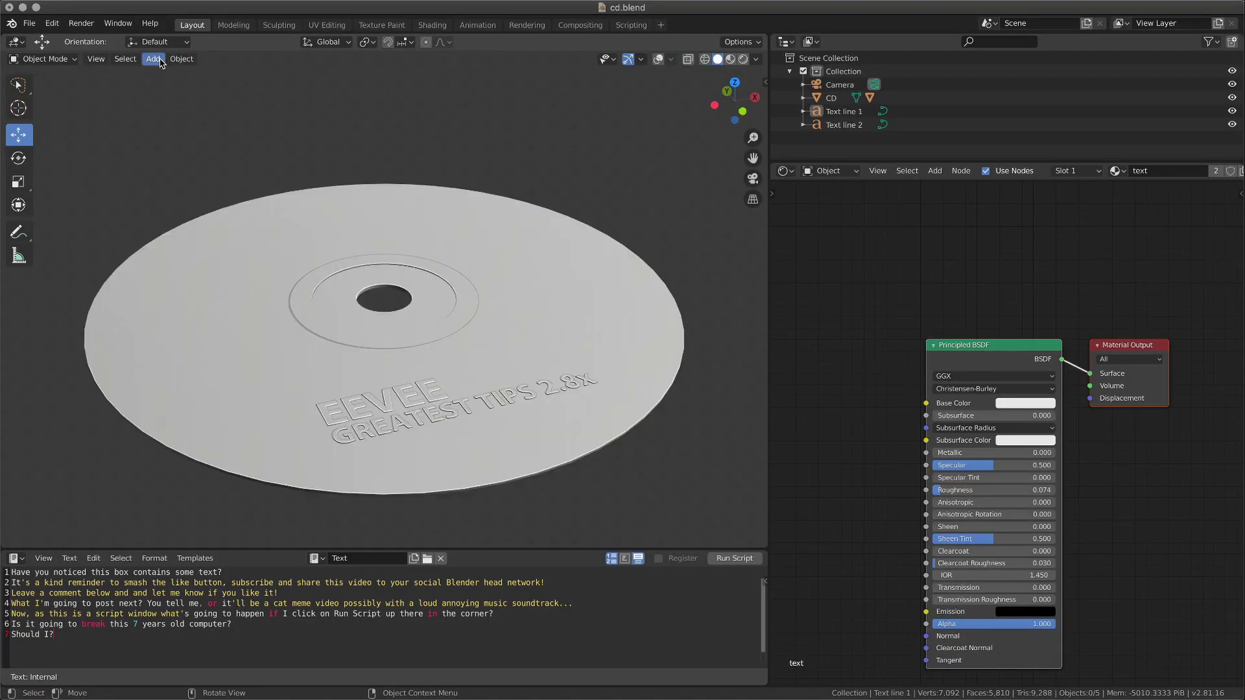
# - Expand the CD in the Outliner to reveal its two child parts and select one
pyautogui.click(843, 112)
pyautogui.click(842, 111)
pyautogui.click(823, 99)
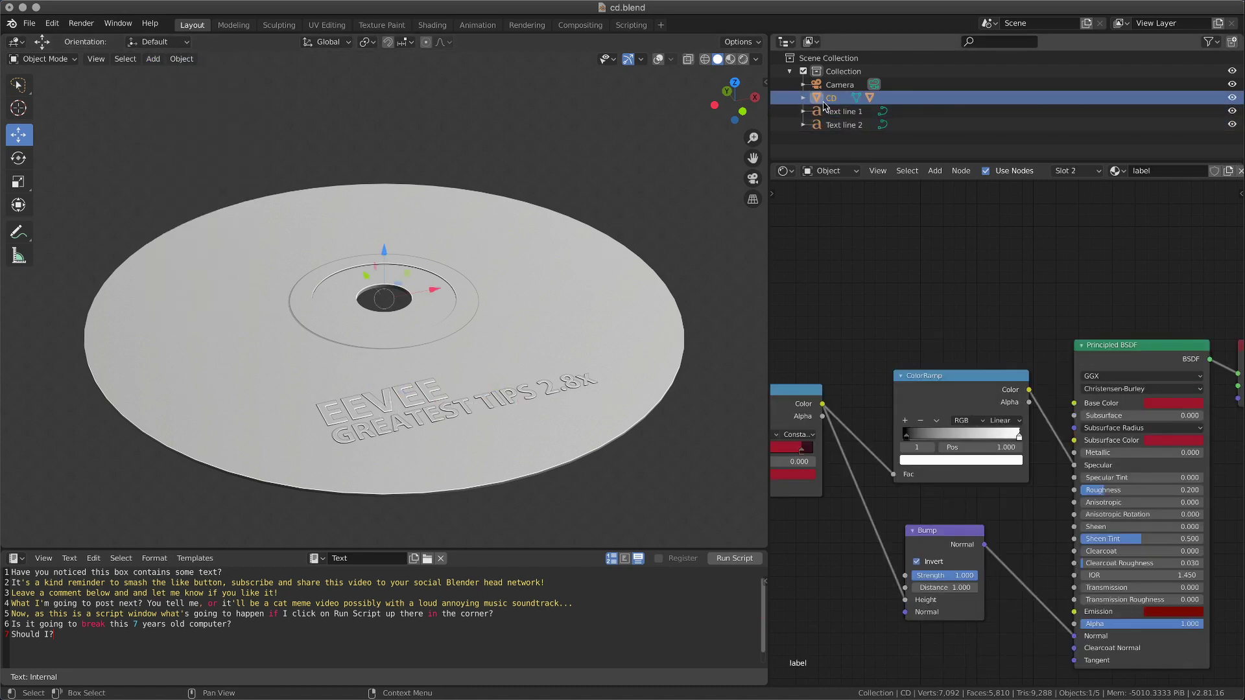
pyautogui.click(803, 98)
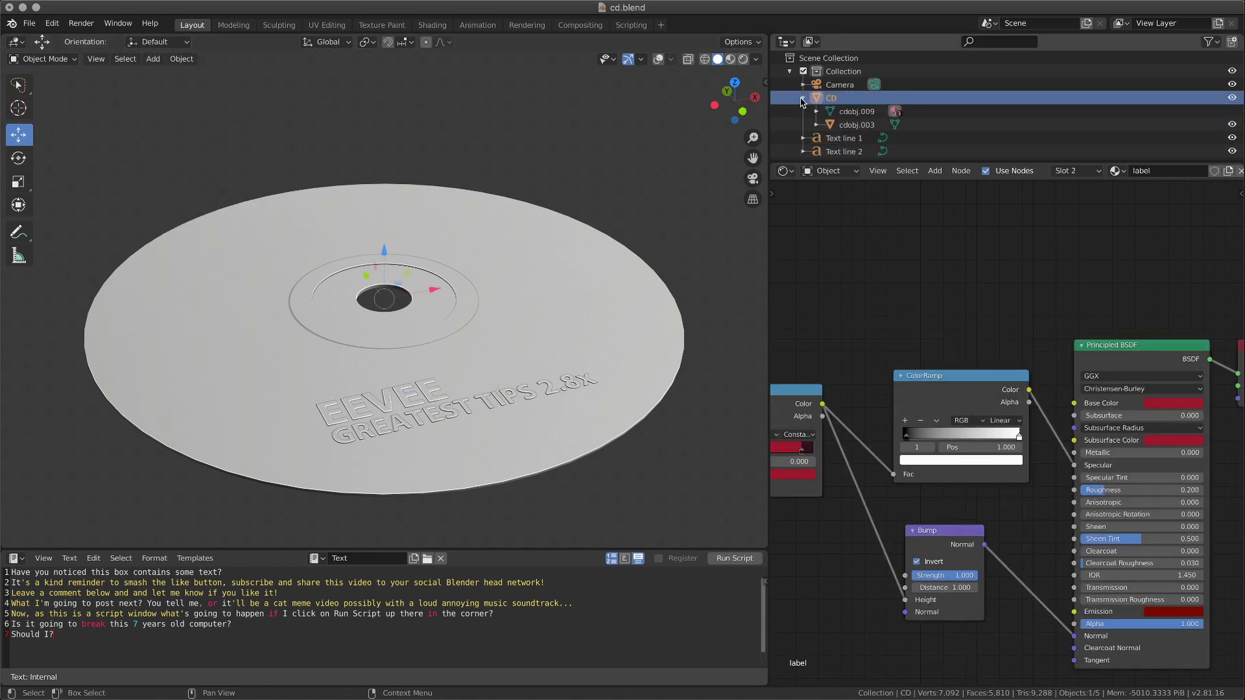
pyautogui.click(843, 111)
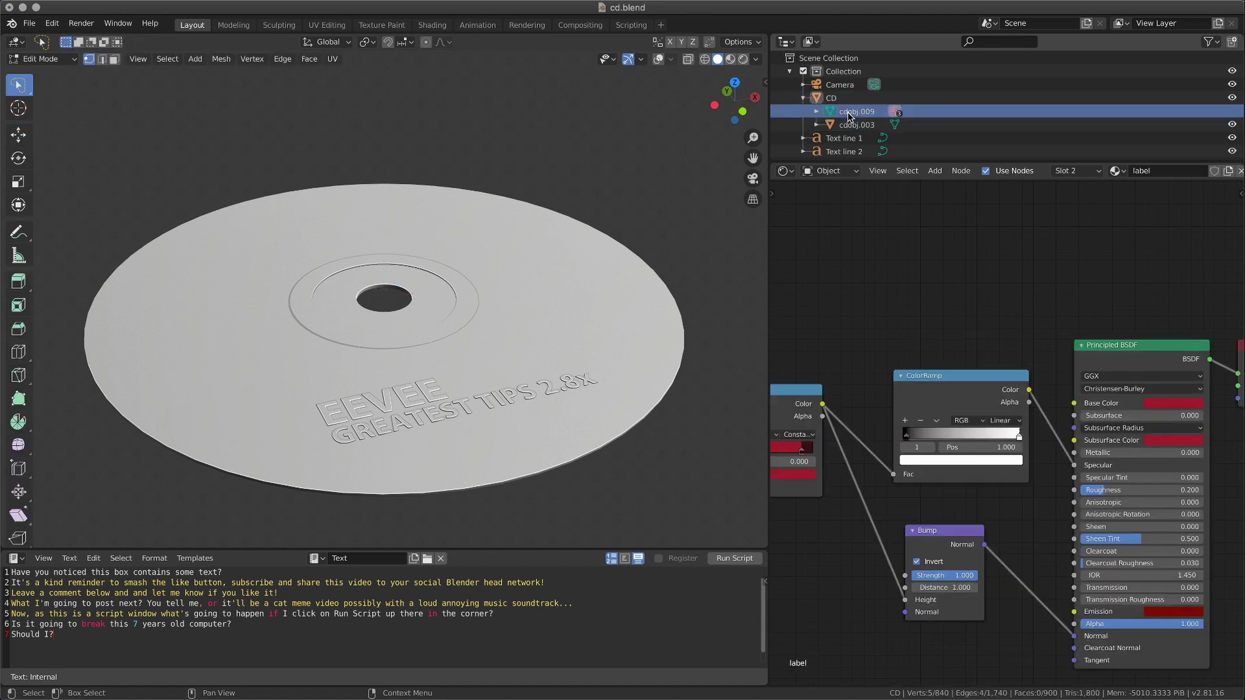
# - Toggle visibility of cdobj.003 and the CD body to inspect the ring and text from below
pyautogui.press('Tab')
pyautogui.press('Tab')
pyautogui.press('h')
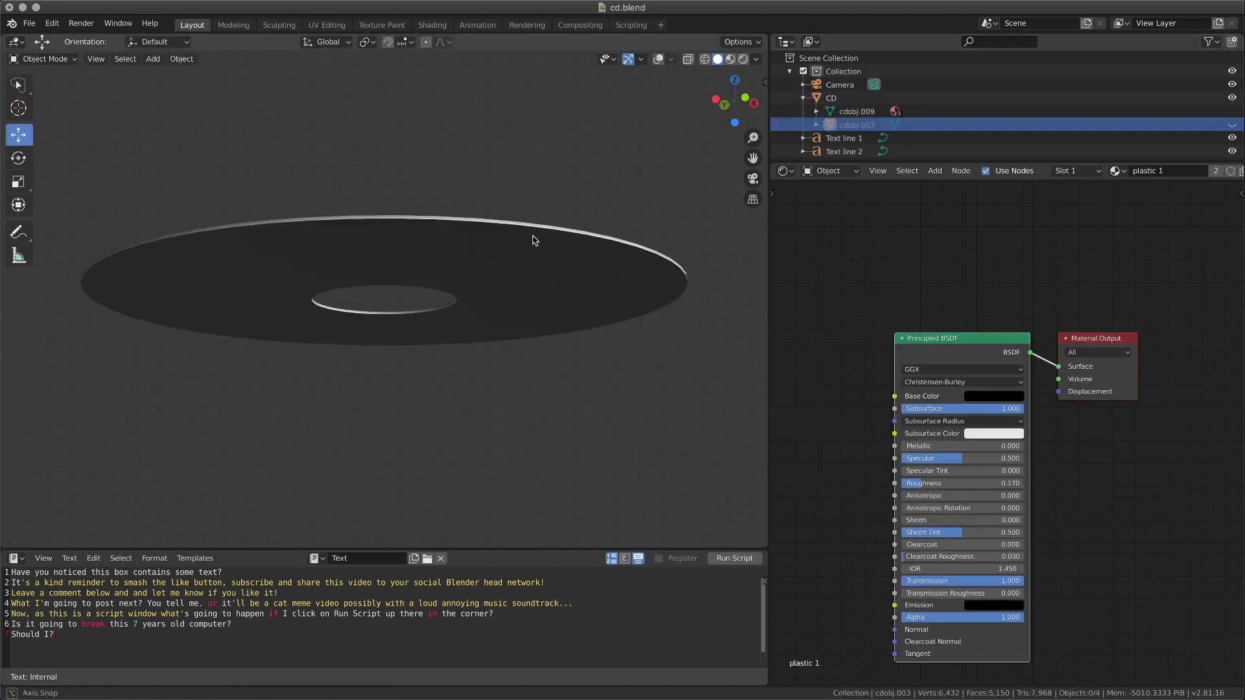
pyautogui.moveTo(533, 225)
pyautogui.mouseDown(button='middle')
pyautogui.moveTo(537, 189)
pyautogui.moveTo(511, 301)
pyautogui.mouseUp(button='middle')
pyautogui.click(1232, 125)
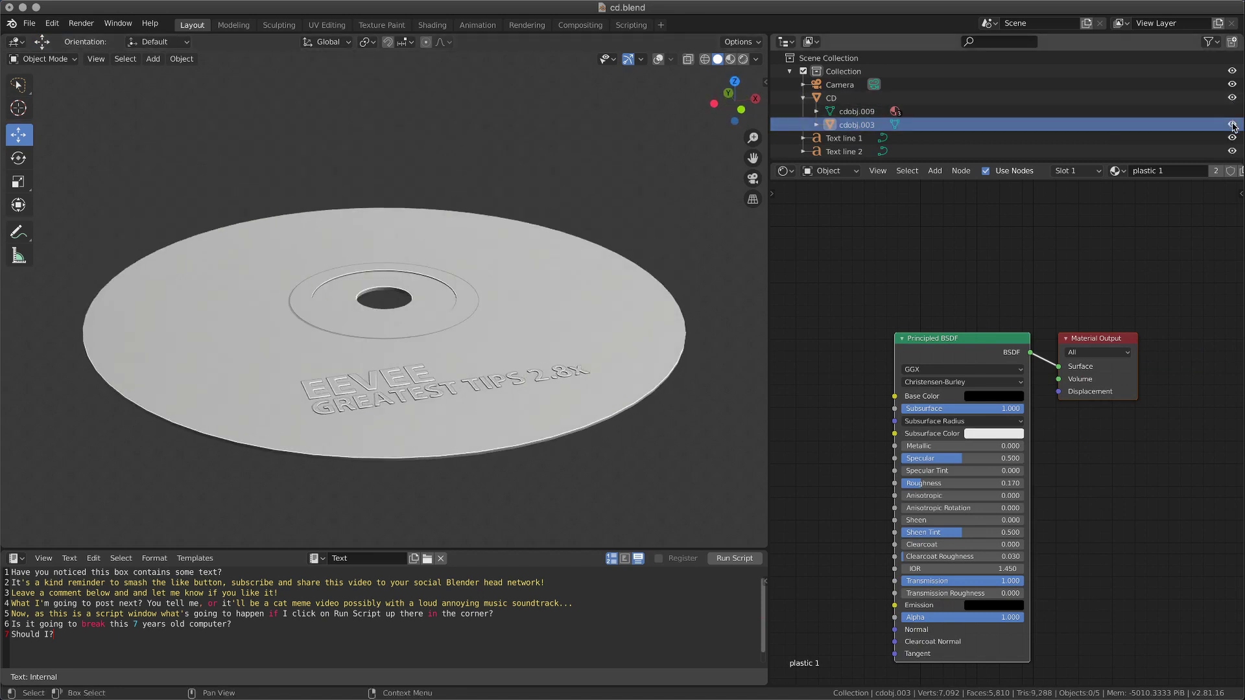
pyautogui.click(1231, 125)
pyautogui.click(1232, 98)
pyautogui.moveTo(525, 196)
pyautogui.mouseDown(button='middle')
pyautogui.moveTo(515, 249)
pyautogui.moveTo(448, 308)
pyautogui.mouseUp(button='middle')
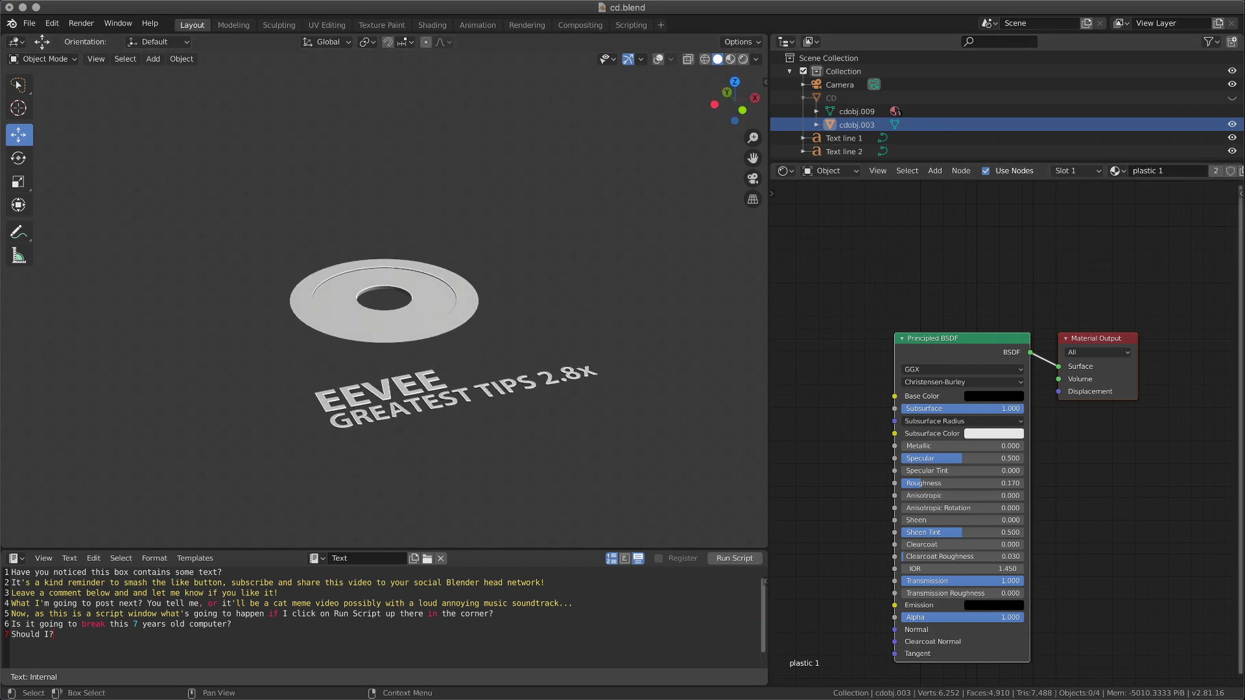
# - Switch to material shading, select the CD and bring the label's Musgrave Texture node into view
pyautogui.click(756, 59)
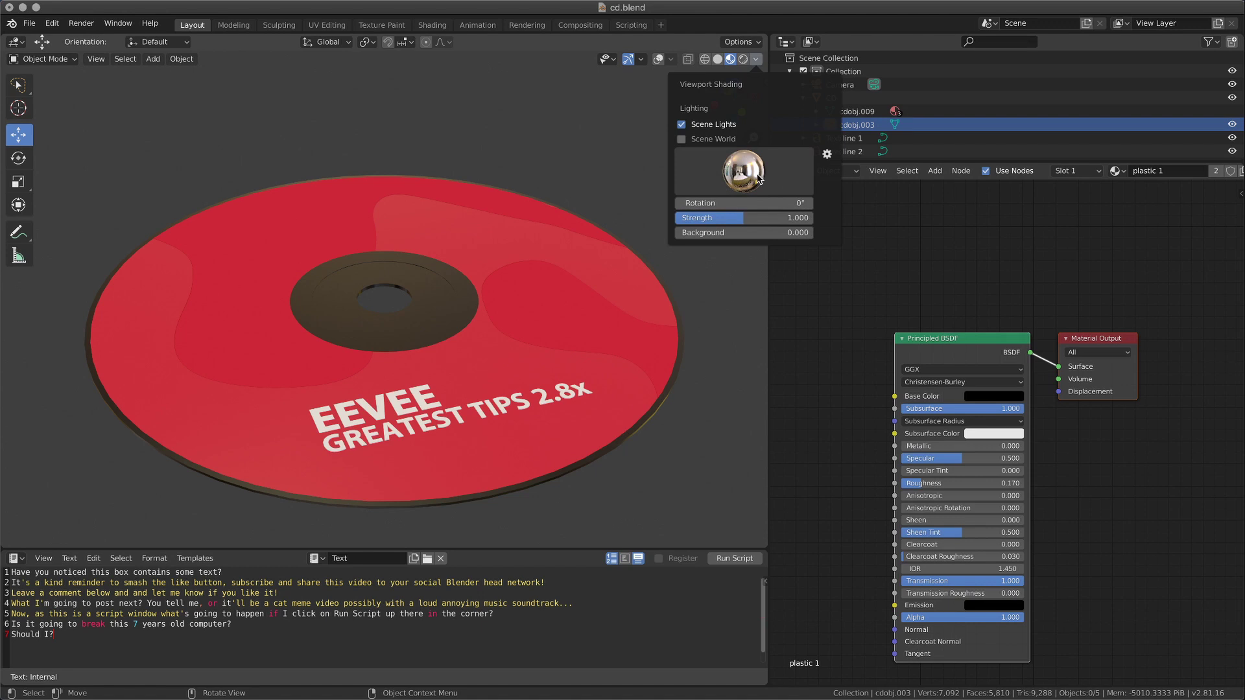
pyautogui.moveTo(585, 292); pyautogui.dragTo(546, 339, button='middle')
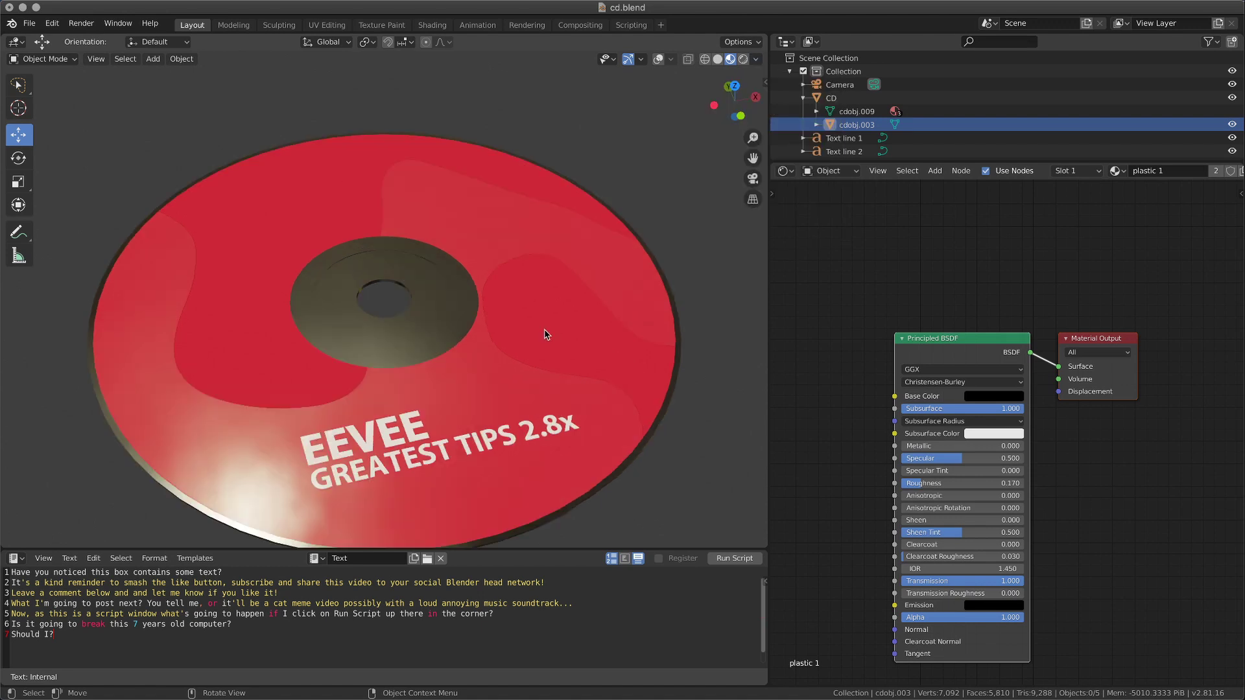
pyautogui.scroll(-2, 545, 335)
pyautogui.scroll(2, 532, 344)
pyautogui.click(534, 344)
pyautogui.moveTo(560, 370); pyautogui.dragTo(478, 390, button='middle')
pyautogui.moveTo(1000, 335); pyautogui.dragTo(956, 270, button='middle')
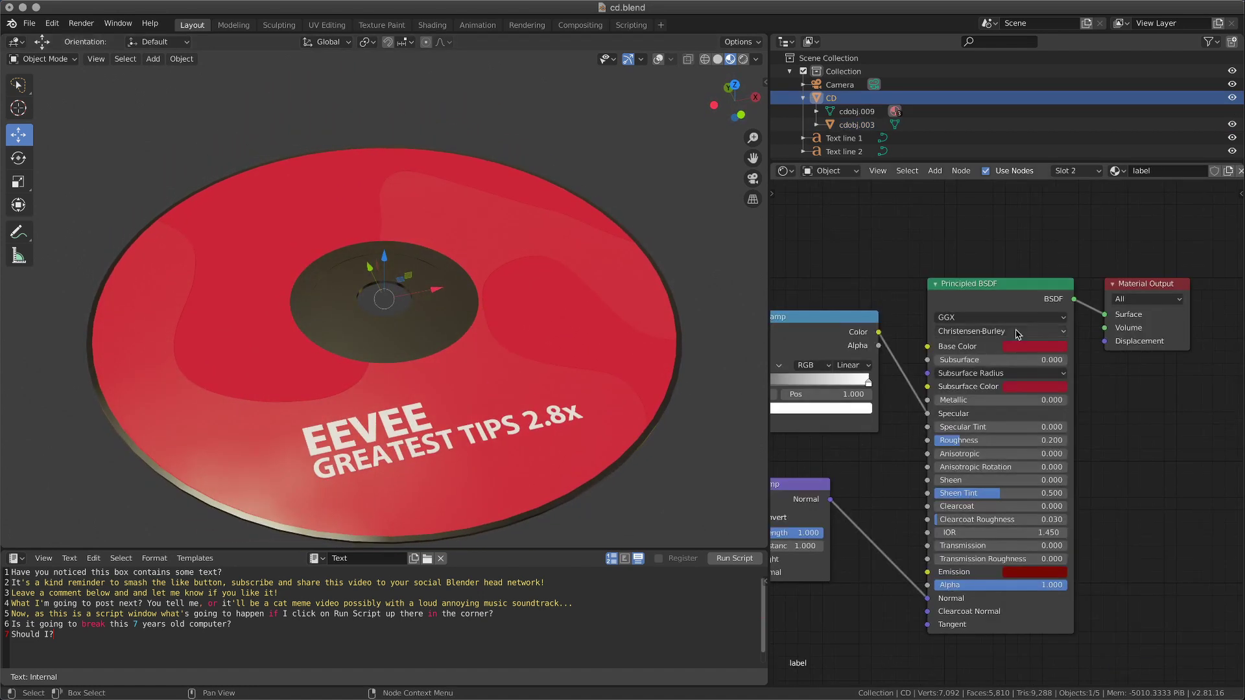
pyautogui.scroll(-1, 956, 269)
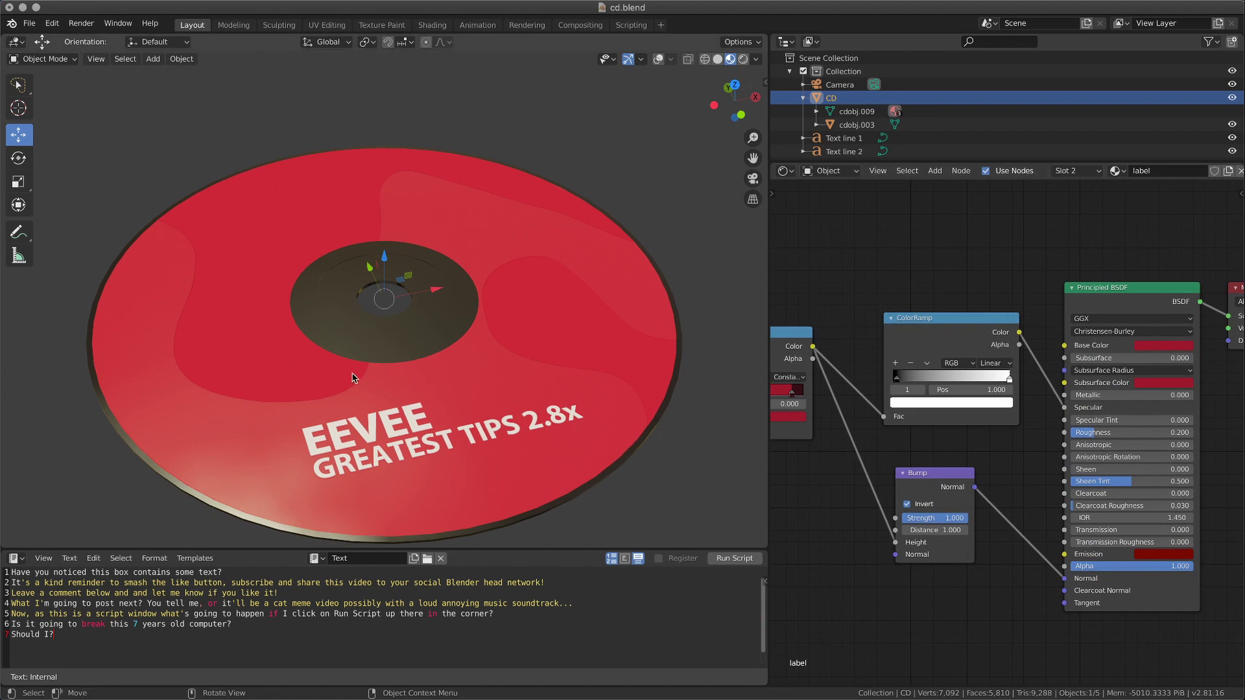
pyautogui.moveTo(783, 487); pyautogui.dragTo(1085, 492, button='middle')
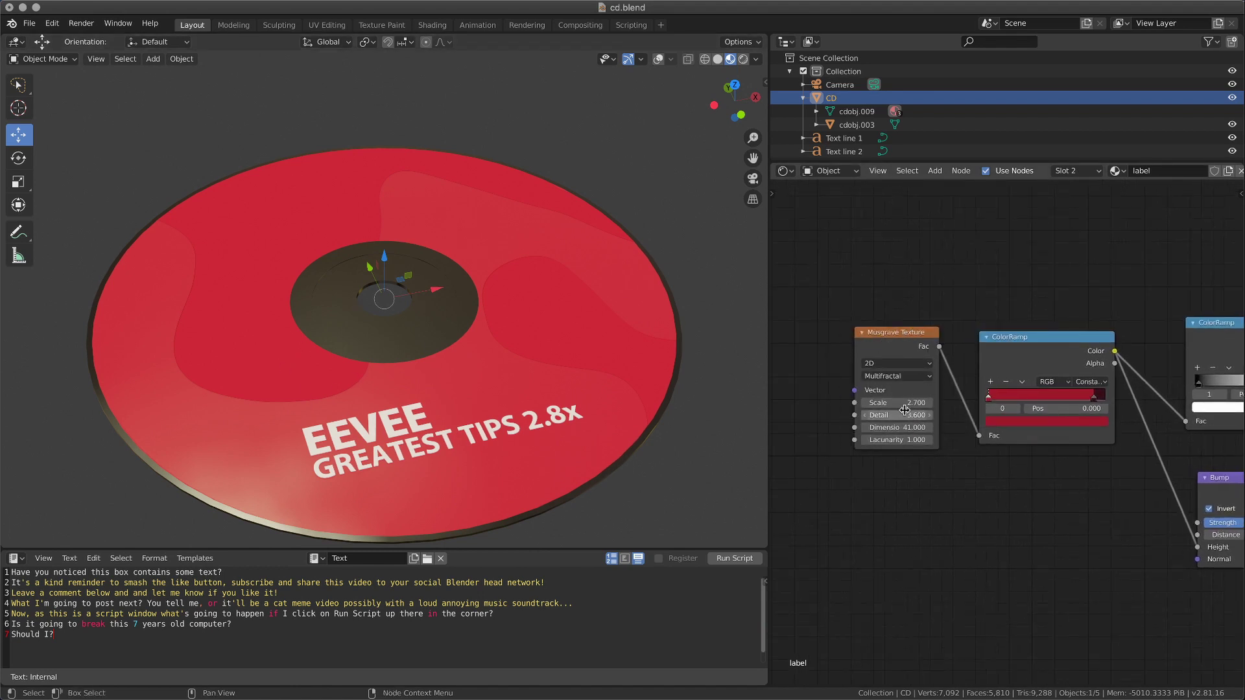
pyautogui.scroll(1, 893, 489)
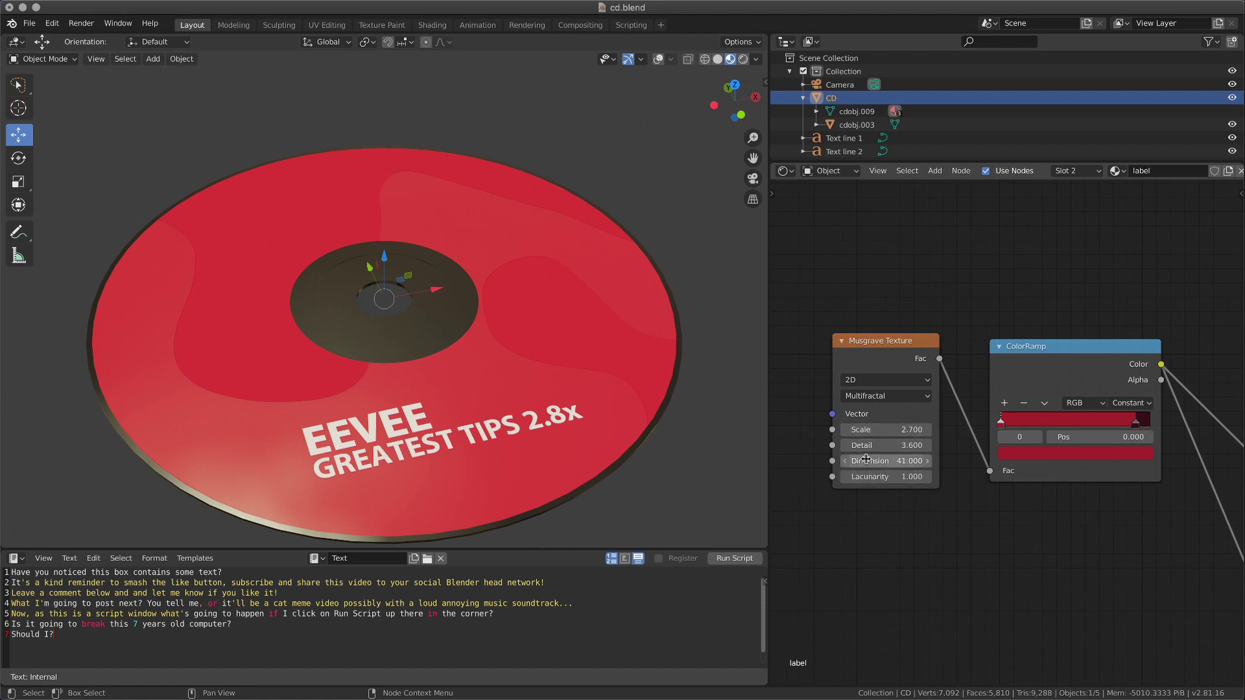
# - Raise the Musgrave Texture Scale to 31.7 so the label shows a finer mottled pattern
pyautogui.moveTo(681, 408); pyautogui.dragTo(607, 399, button='middle')
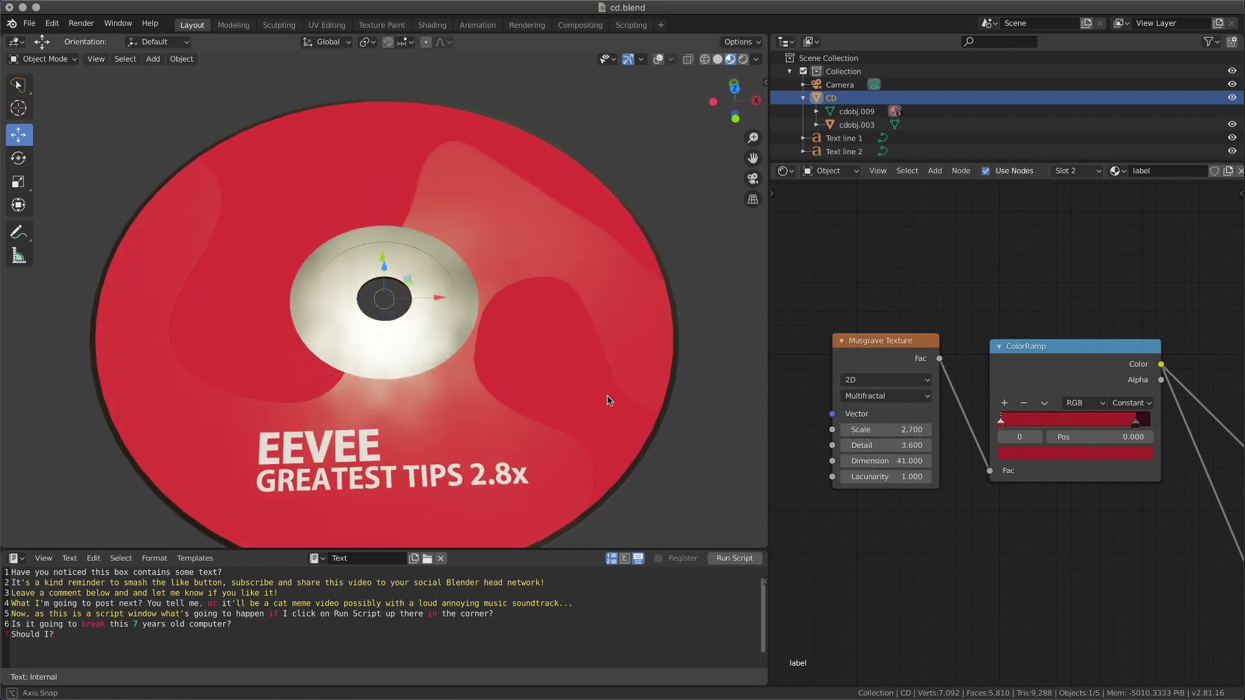
pyautogui.moveTo(607, 395); pyautogui.dragTo(630, 387, button='middle')
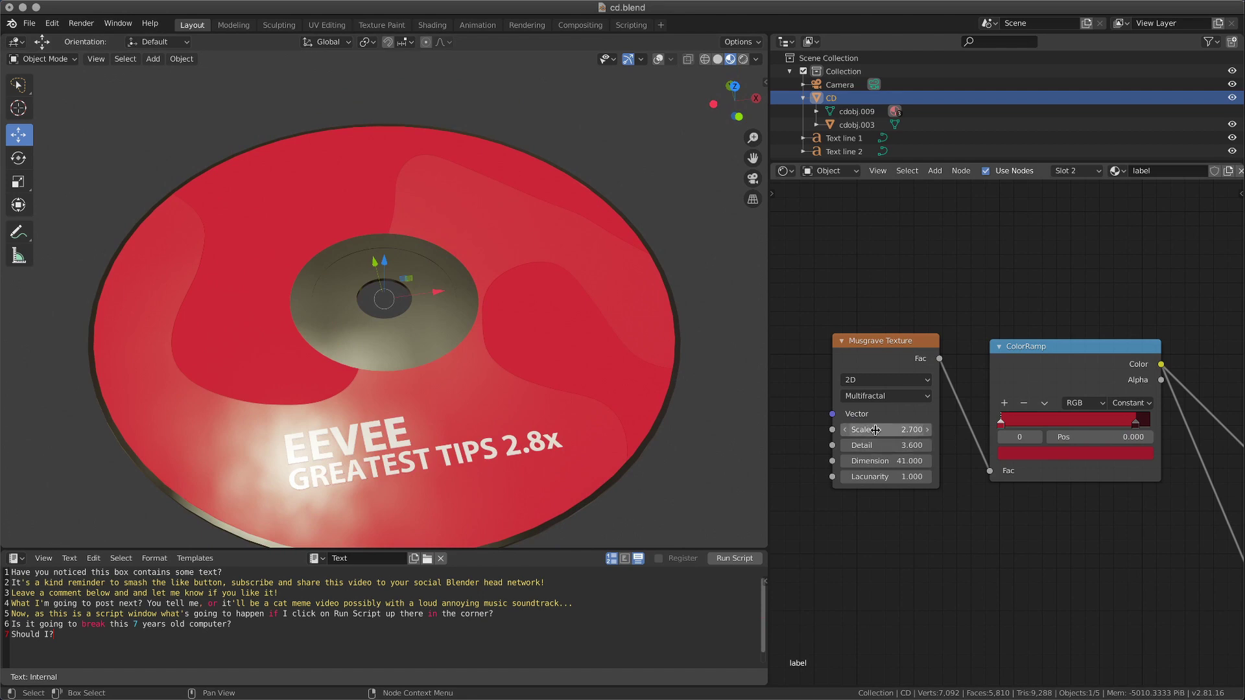
pyautogui.moveTo(875, 430); pyautogui.dragTo(983, 430)
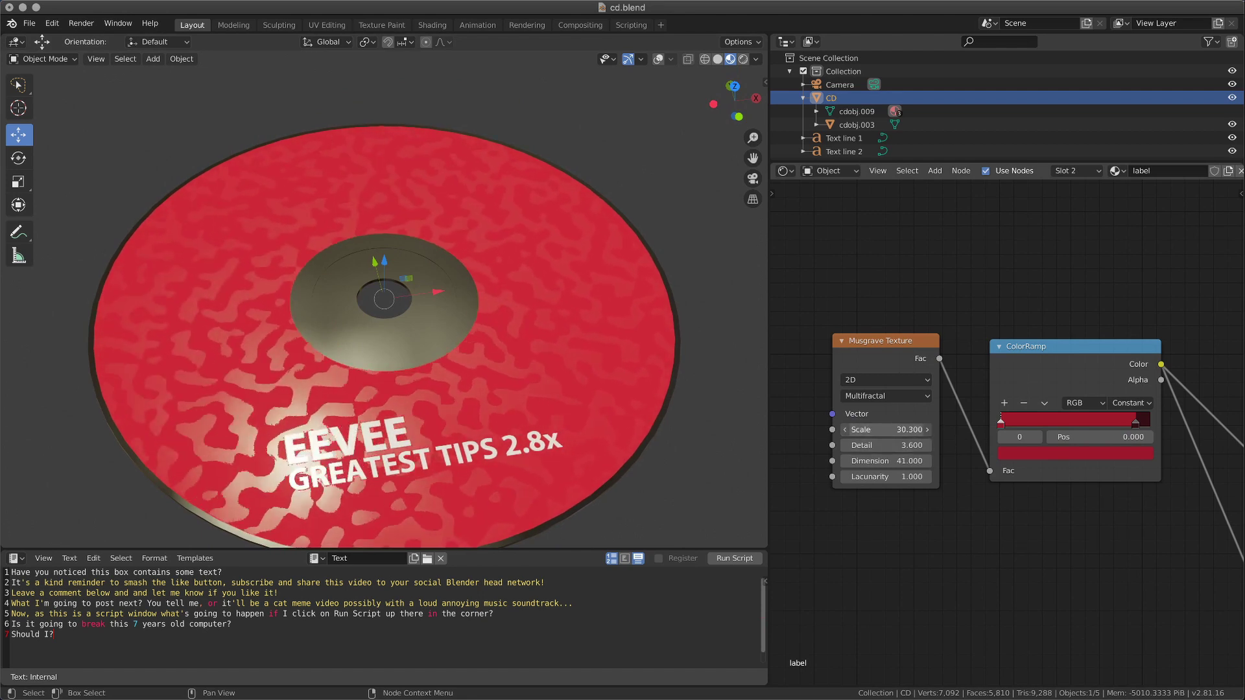
pyautogui.moveTo(885, 430); pyautogui.dragTo(905, 430)
pyautogui.moveTo(535, 356)
pyautogui.mouseDown(button='middle')
pyautogui.moveTo(514, 353)
pyautogui.moveTo(517, 335)
pyautogui.moveTo(544, 325)
pyautogui.mouseUp(button='middle')
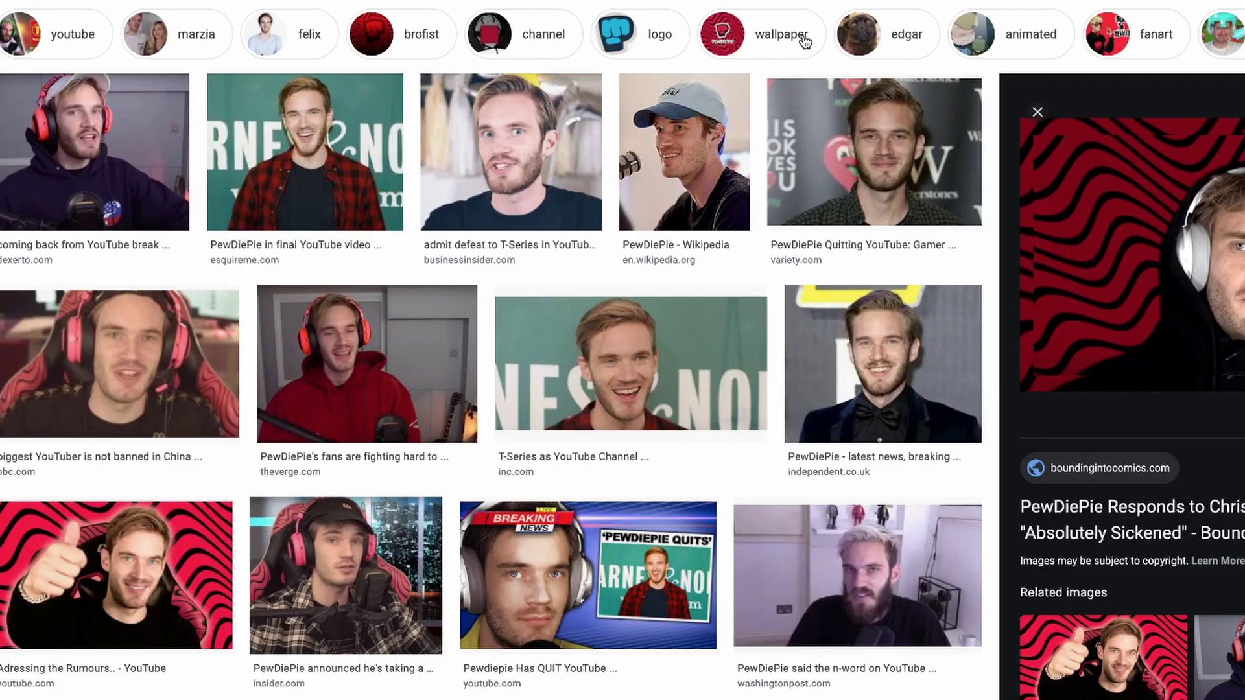
# - Filter to PewDiePie wallpaper results and preview the hdqwalls and imgur images
pyautogui.click(801, 38)
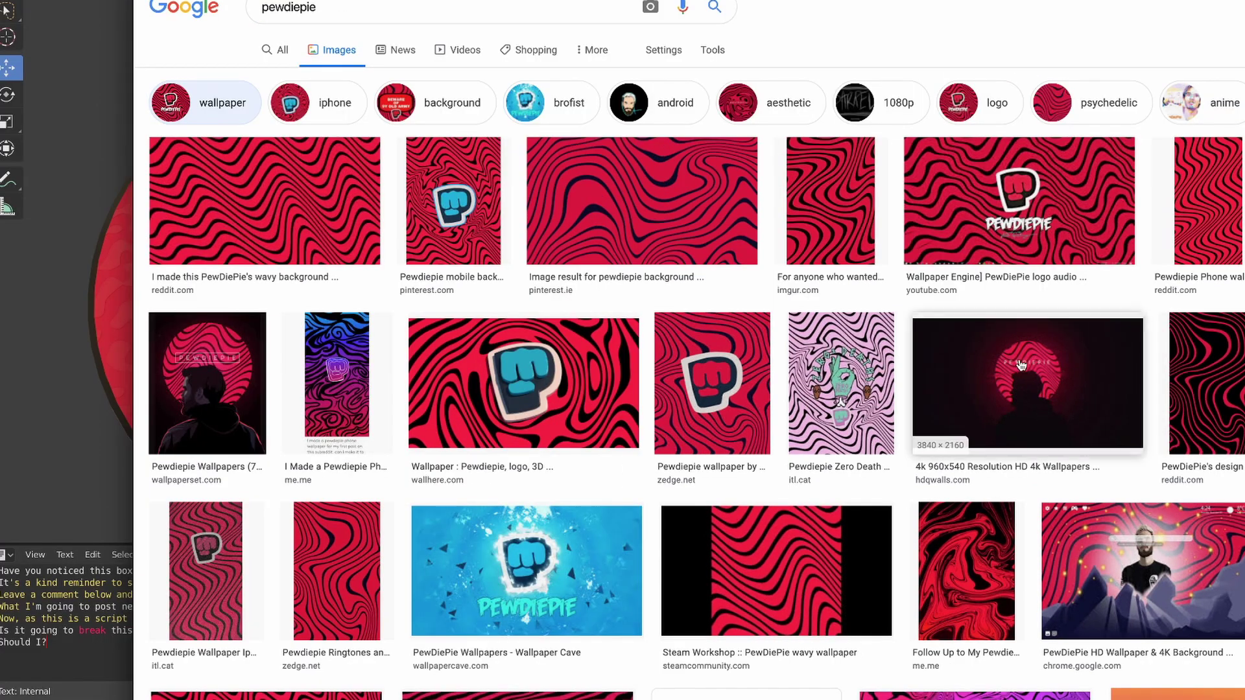
pyautogui.click(1020, 366)
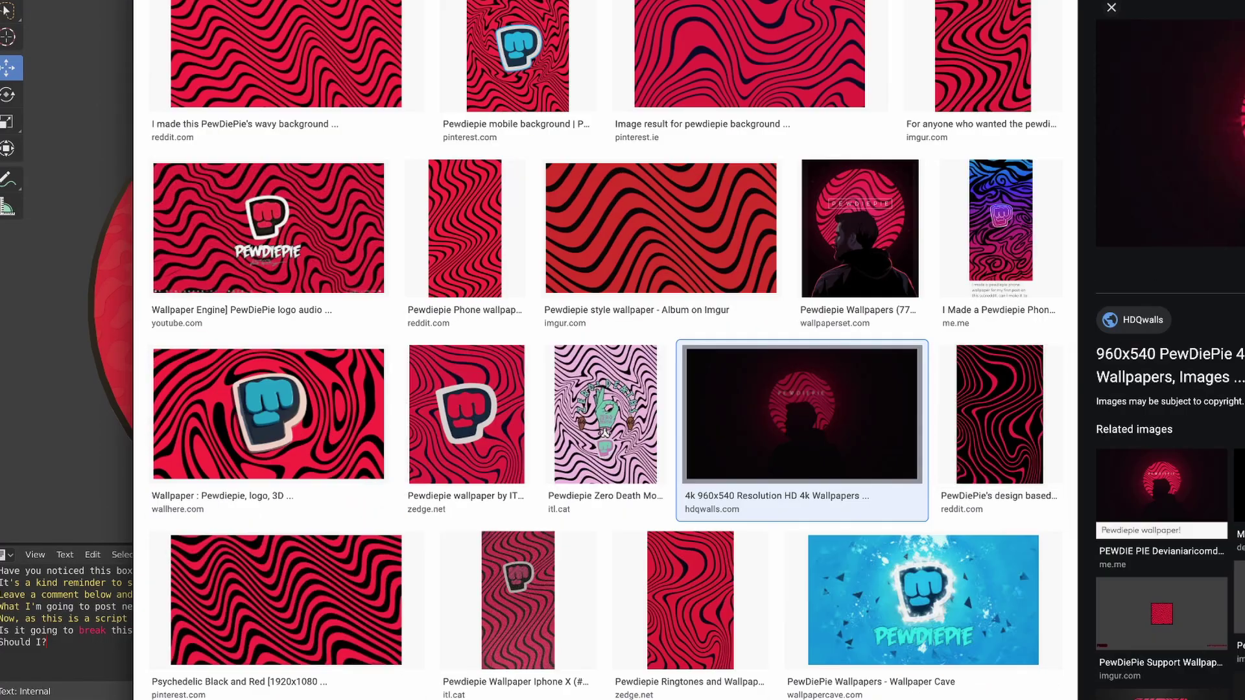
pyautogui.click(1162, 613)
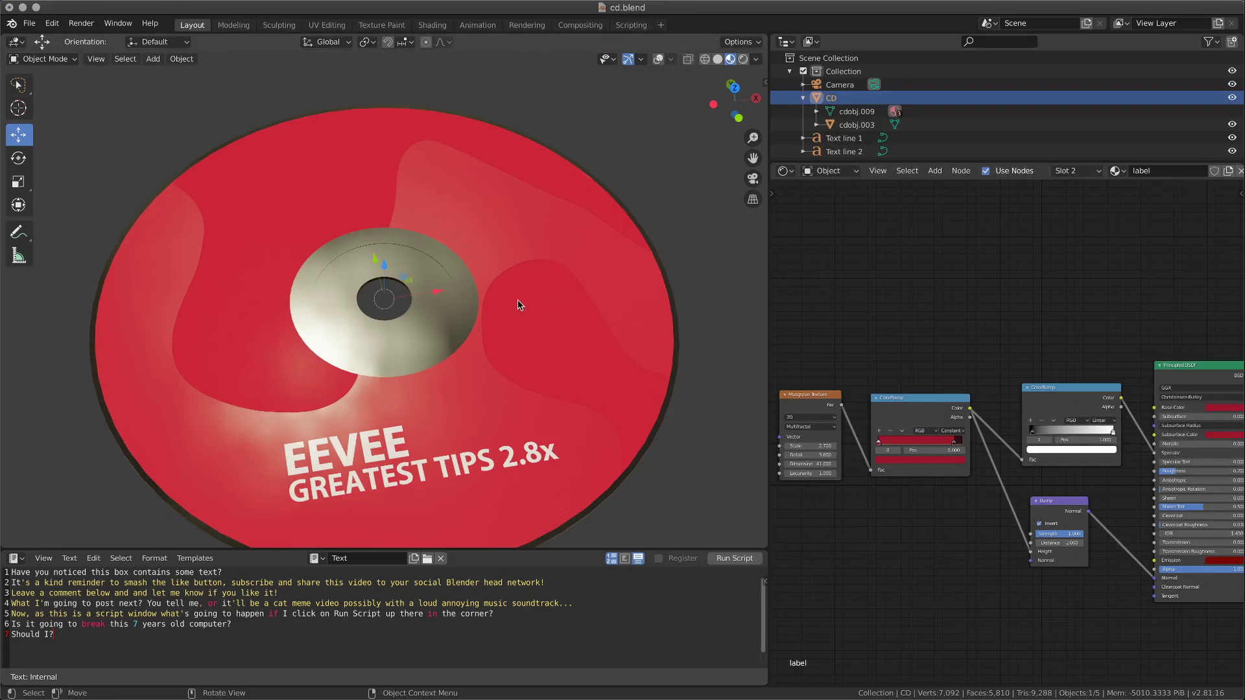
# - Pan the label material's graph across the Material Output, Musgrave and Principled BSDF nodes
pyautogui.moveTo(519, 306); pyautogui.dragTo(555, 365, button='middle')
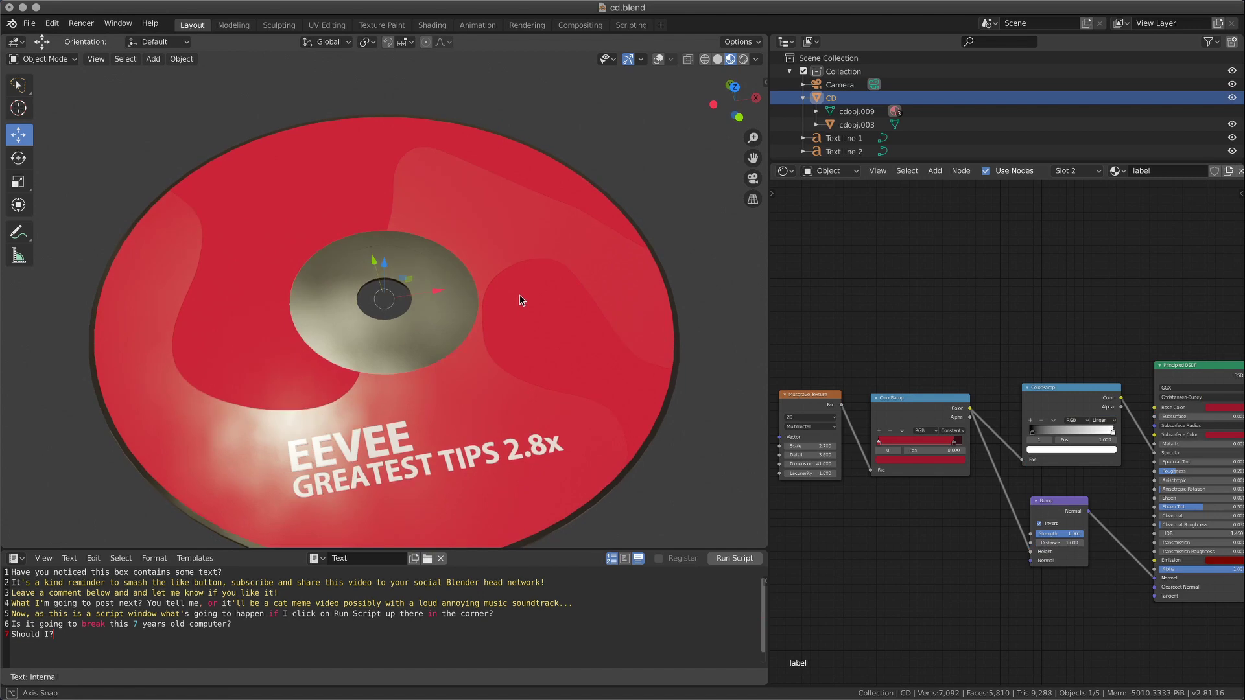
pyautogui.moveTo(925, 565); pyautogui.dragTo(835, 529, button='middle')
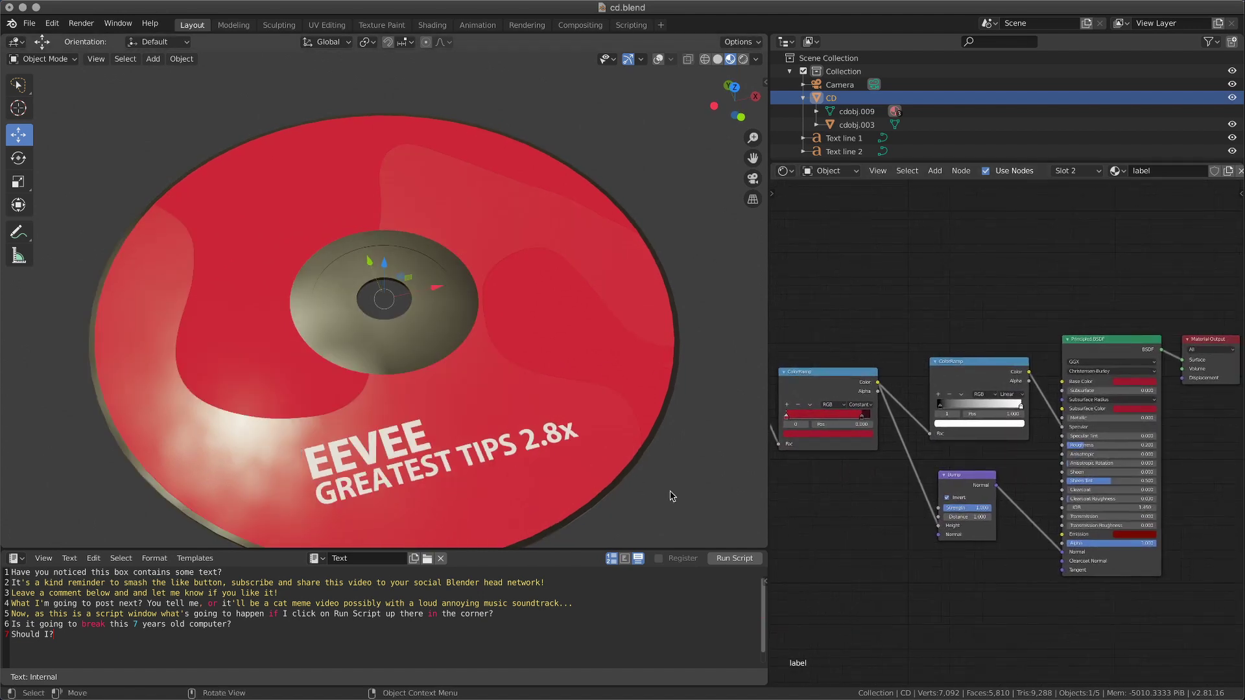
pyautogui.moveTo(681, 490)
pyautogui.mouseDown(button='middle')
pyautogui.moveTo(671, 488)
pyautogui.moveTo(700, 489)
pyautogui.mouseUp(button='middle')
pyautogui.scroll(2, 841, 496)
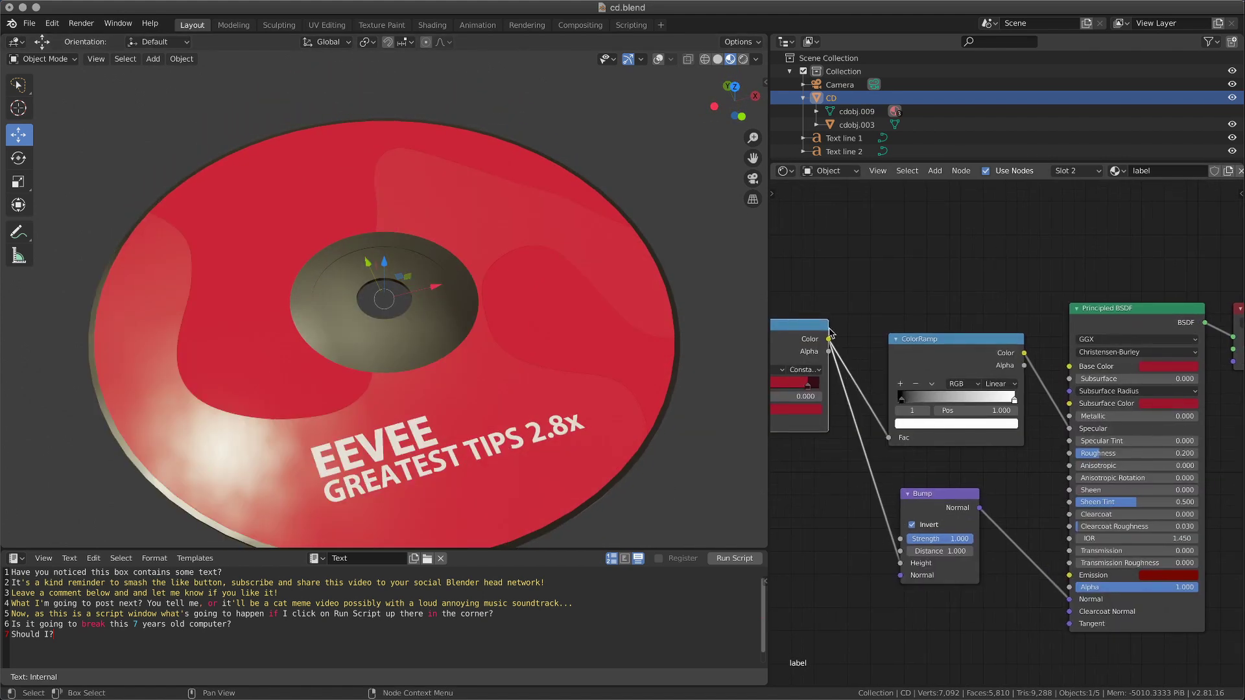
pyautogui.moveTo(843, 314); pyautogui.dragTo(1000, 307, button='middle')
pyautogui.moveTo(859, 349)
pyautogui.mouseDown(button='middle')
pyautogui.moveTo(909, 478)
pyautogui.moveTo(986, 481)
pyautogui.moveTo(910, 447)
pyautogui.mouseUp(button='middle')
pyautogui.moveTo(1081, 483); pyautogui.dragTo(845, 404, button='middle')
pyautogui.moveTo(878, 472); pyautogui.dragTo(934, 474, button='middle')
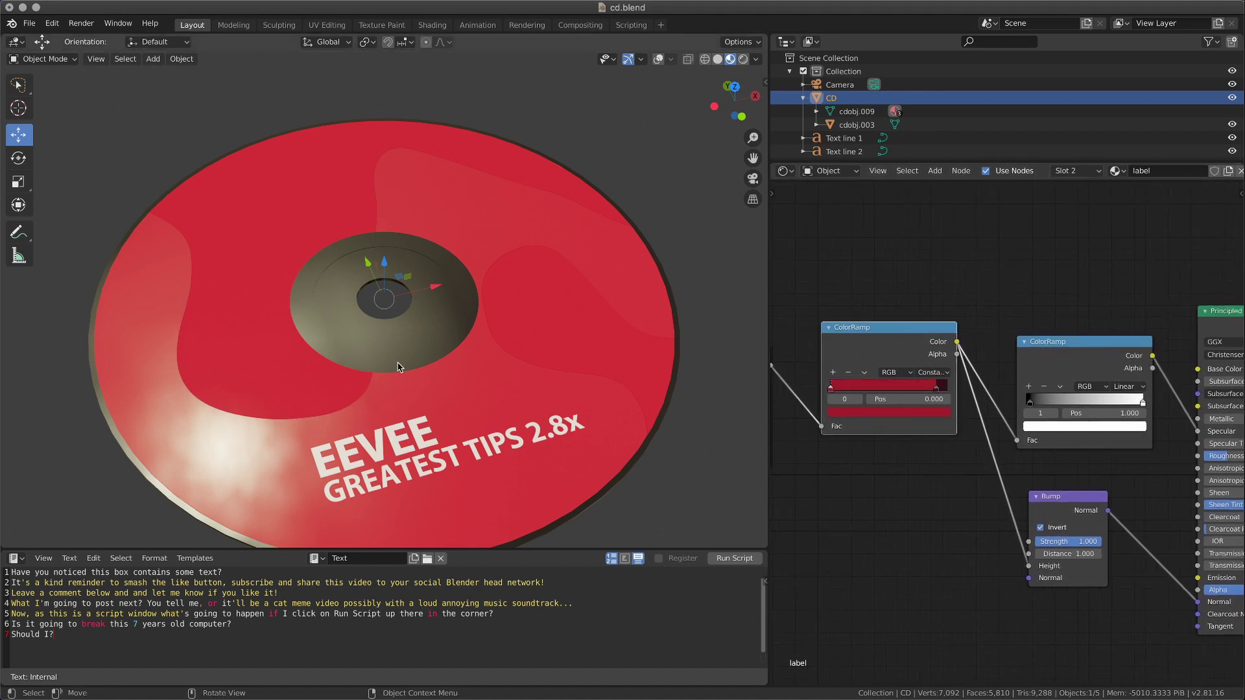
# - Move the second ColorRamp node up and left, then study the label shading from above
pyautogui.moveTo(1068, 342); pyautogui.dragTo(931, 339, button='middle')
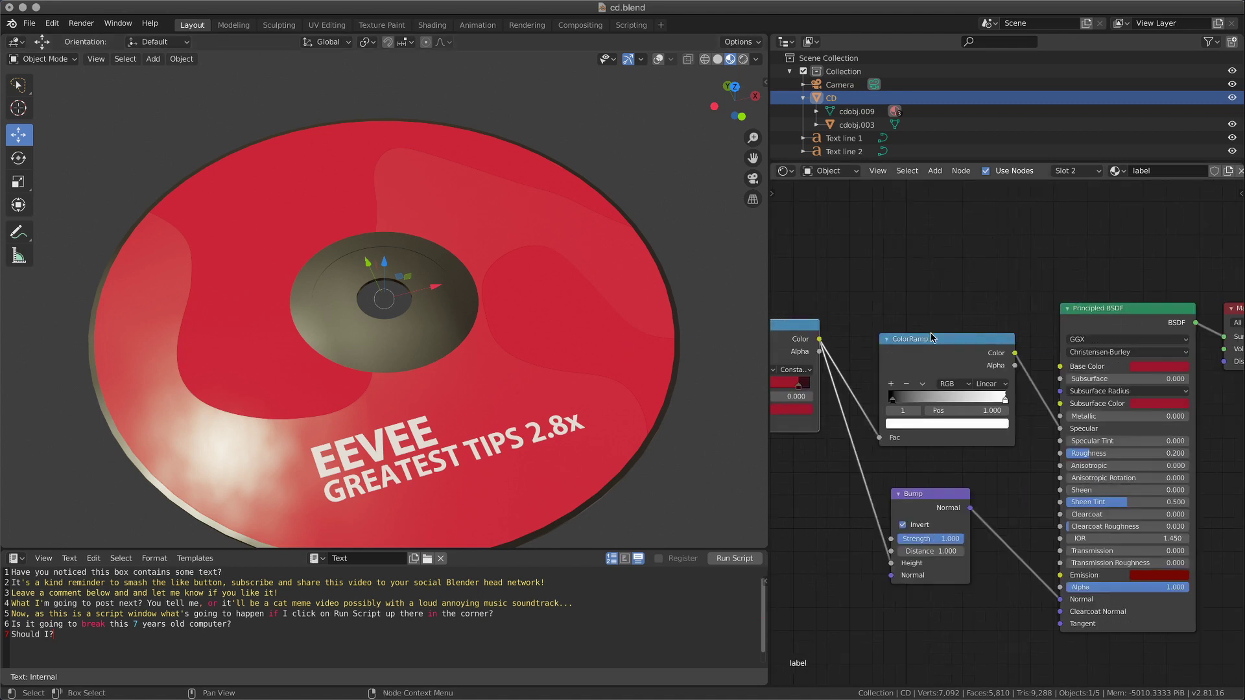
pyautogui.moveTo(931, 338)
pyautogui.mouseDown()
pyautogui.moveTo(916, 307)
pyautogui.moveTo(918, 320)
pyautogui.mouseUp()
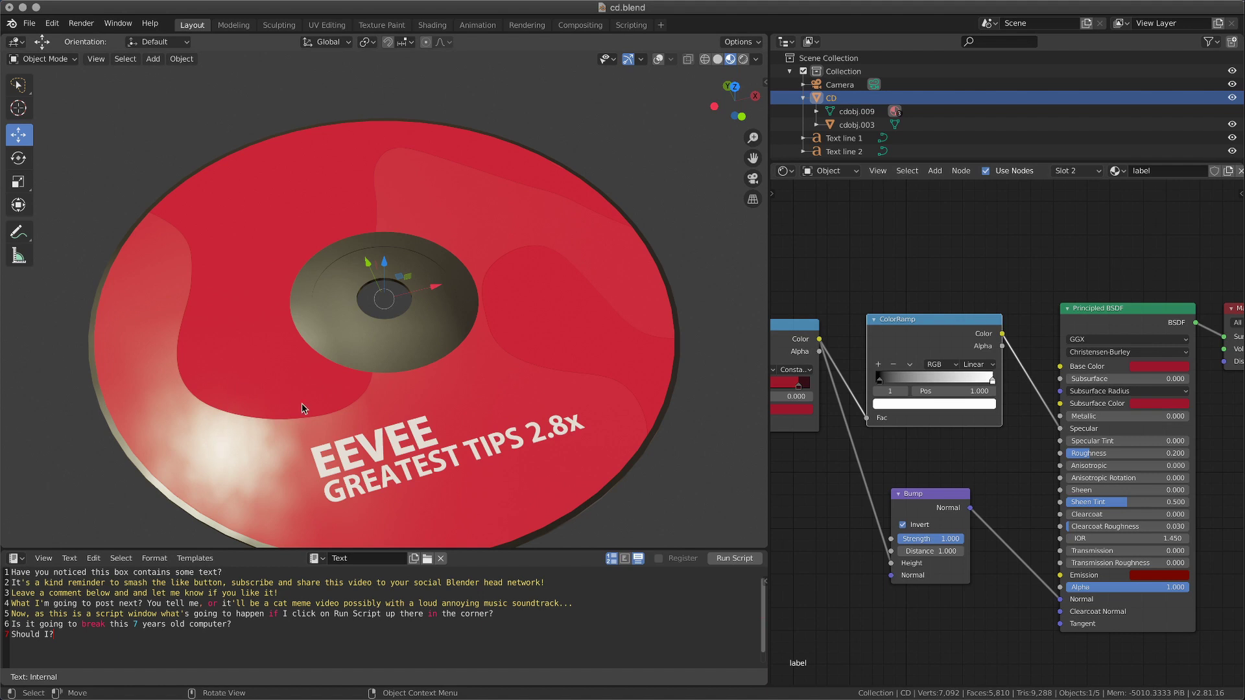
pyautogui.moveTo(301, 409)
pyautogui.mouseDown(button='middle')
pyautogui.moveTo(274, 407)
pyautogui.moveTo(303, 411)
pyautogui.mouseUp(button='middle')
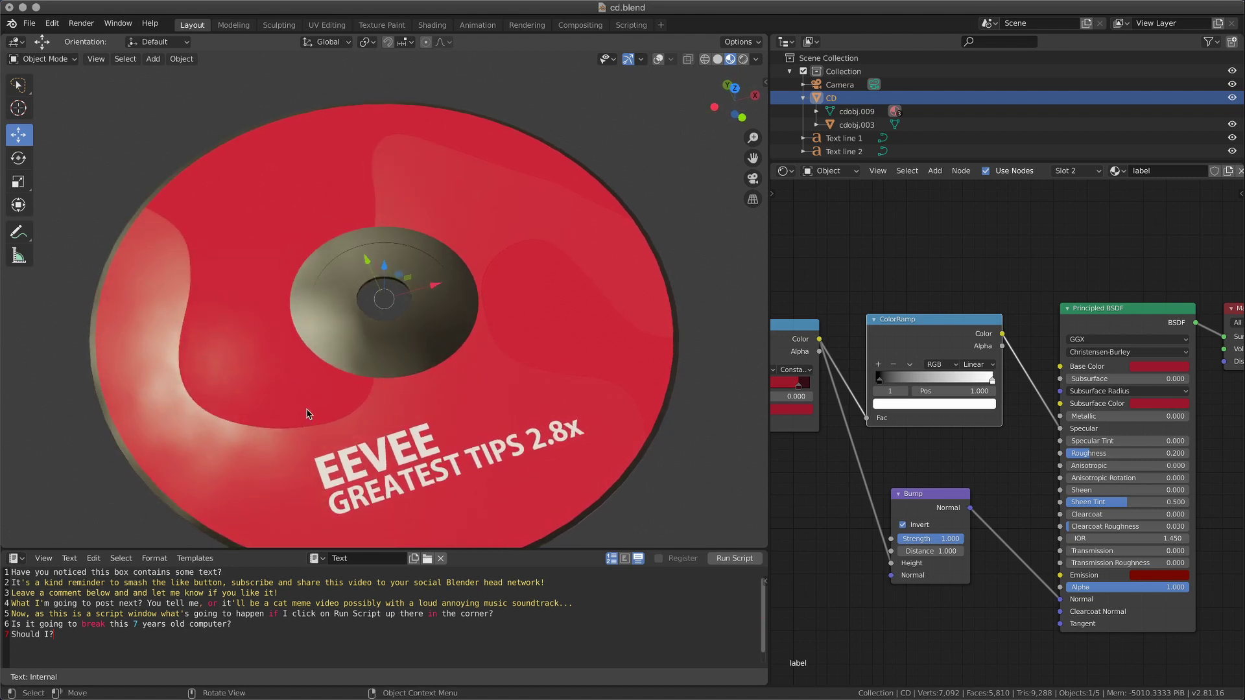
pyautogui.moveTo(306, 413); pyautogui.dragTo(290, 411, button='middle')
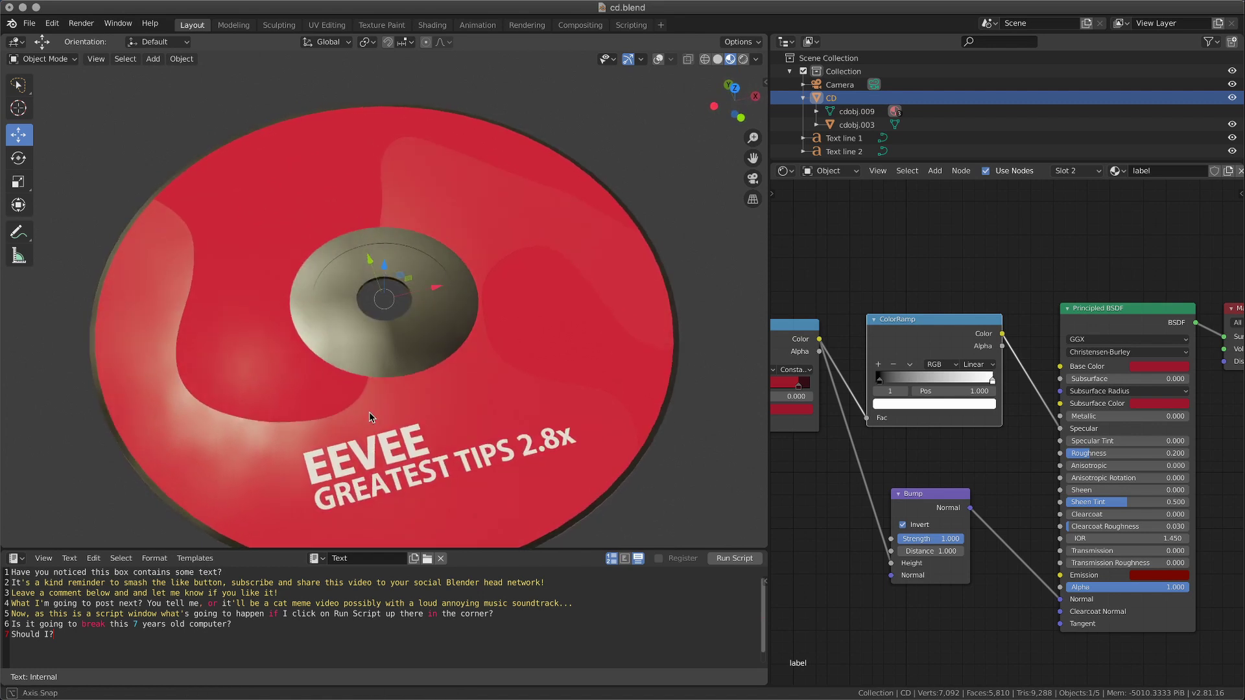
pyautogui.moveTo(788, 427); pyautogui.dragTo(832, 437, button='middle')
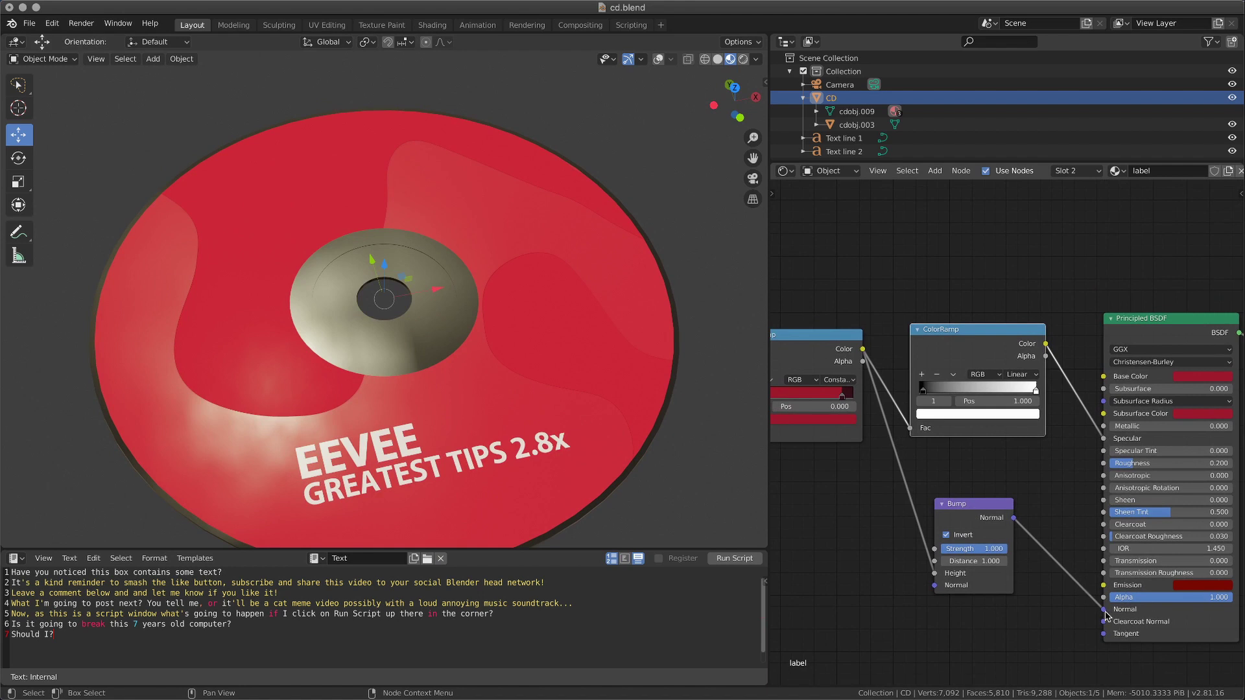
pyautogui.moveTo(1105, 615); pyautogui.dragTo(1060, 605, button='middle')
pyautogui.moveTo(564, 457); pyautogui.dragTo(557, 414, button='middle')
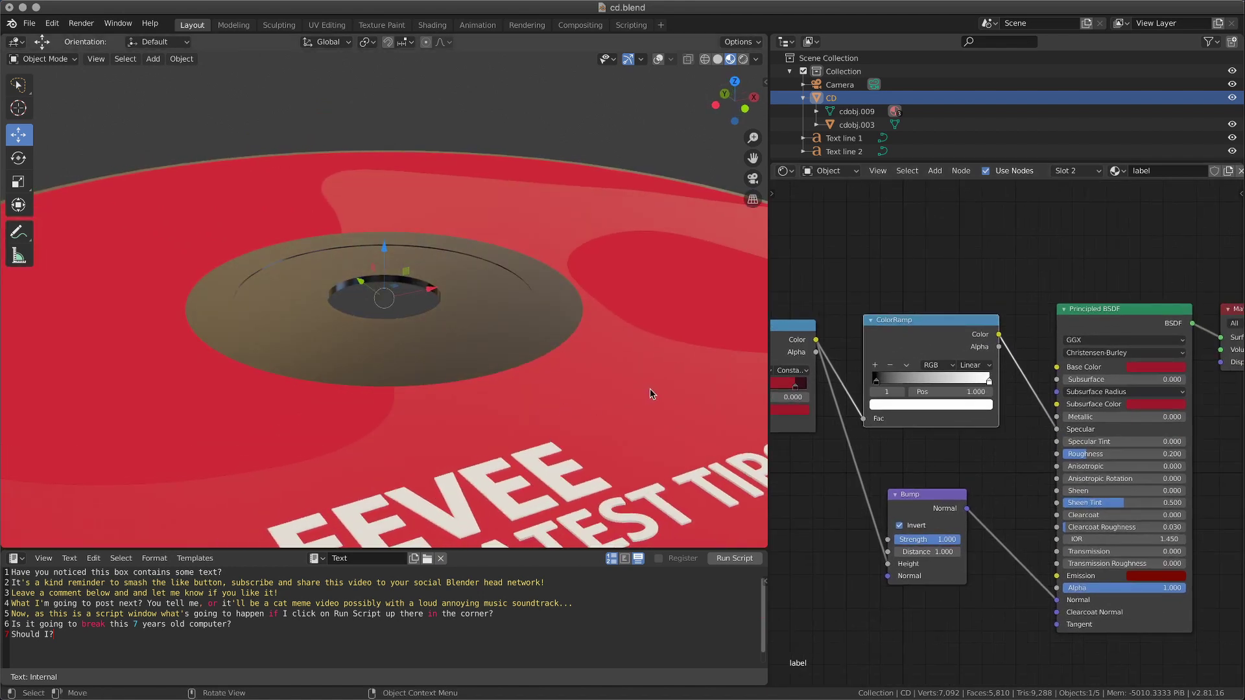
pyautogui.moveTo(651, 393)
pyautogui.mouseDown(button='middle')
pyautogui.moveTo(555, 395)
pyautogui.moveTo(505, 435)
pyautogui.moveTo(603, 436)
pyautogui.moveTo(418, 402)
pyautogui.mouseUp(button='middle')
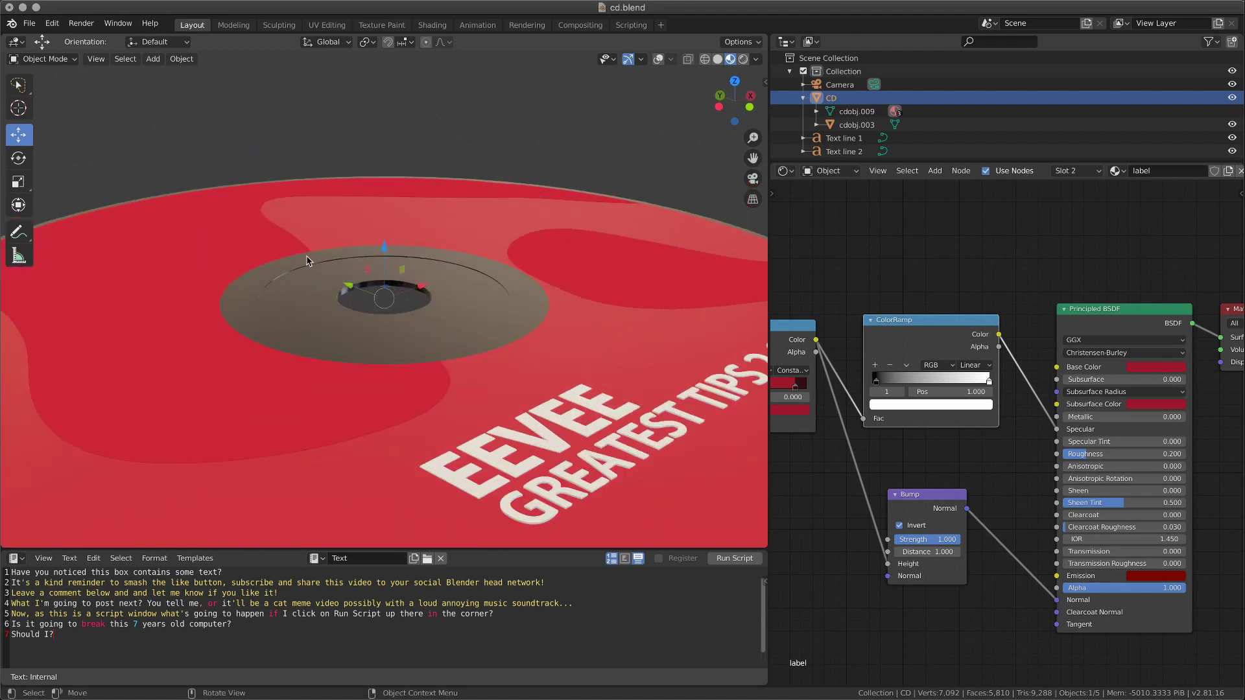
pyautogui.hotkey('alt', 'a')
pyautogui.moveTo(405, 254); pyautogui.dragTo(545, 328, button='middle')
pyautogui.scroll(3, 544, 328)
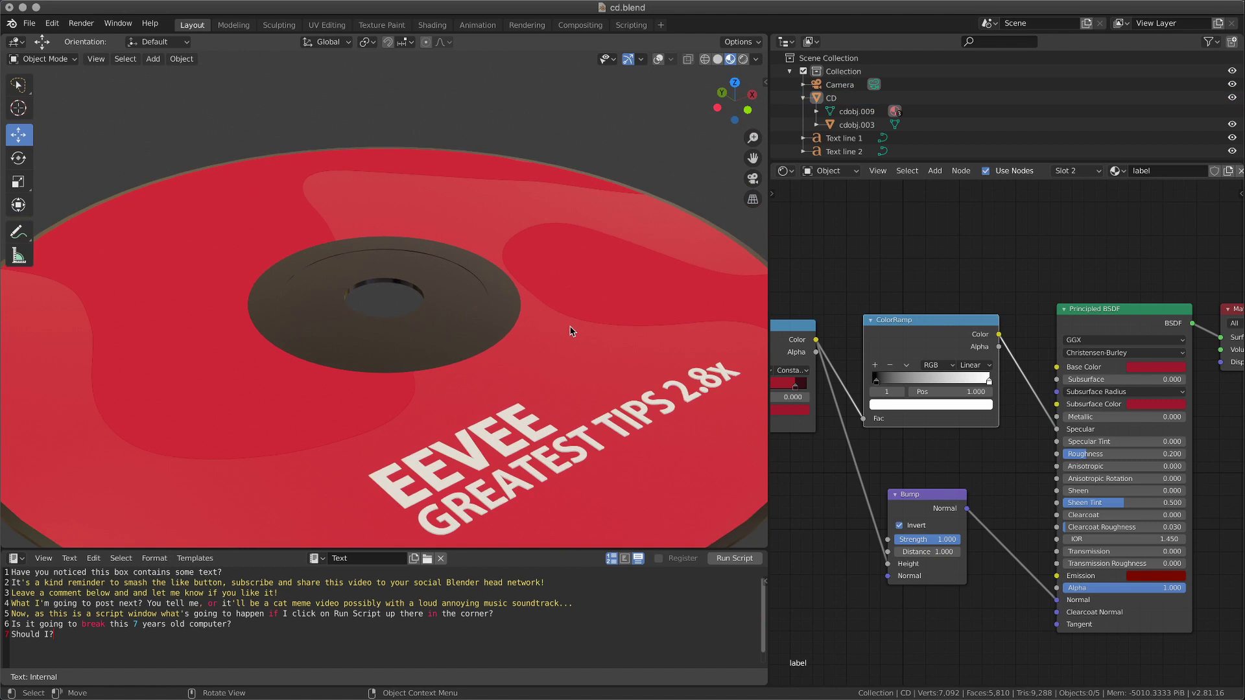
pyautogui.moveTo(564, 298); pyautogui.dragTo(633, 305, button='middle')
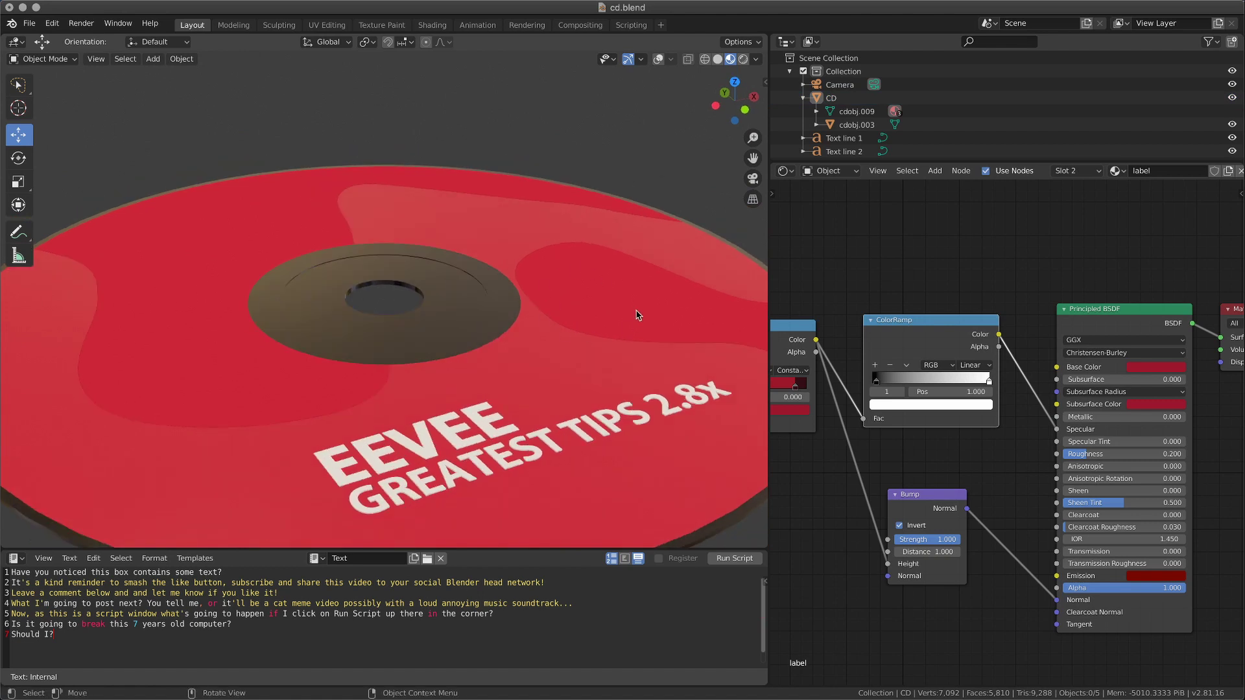
# - Make the disc body cdobj.003 active to show 'plastic 1' and orbit to watch the label highlight
pyautogui.click(476, 417)
pyautogui.scroll(-4, 500, 200)
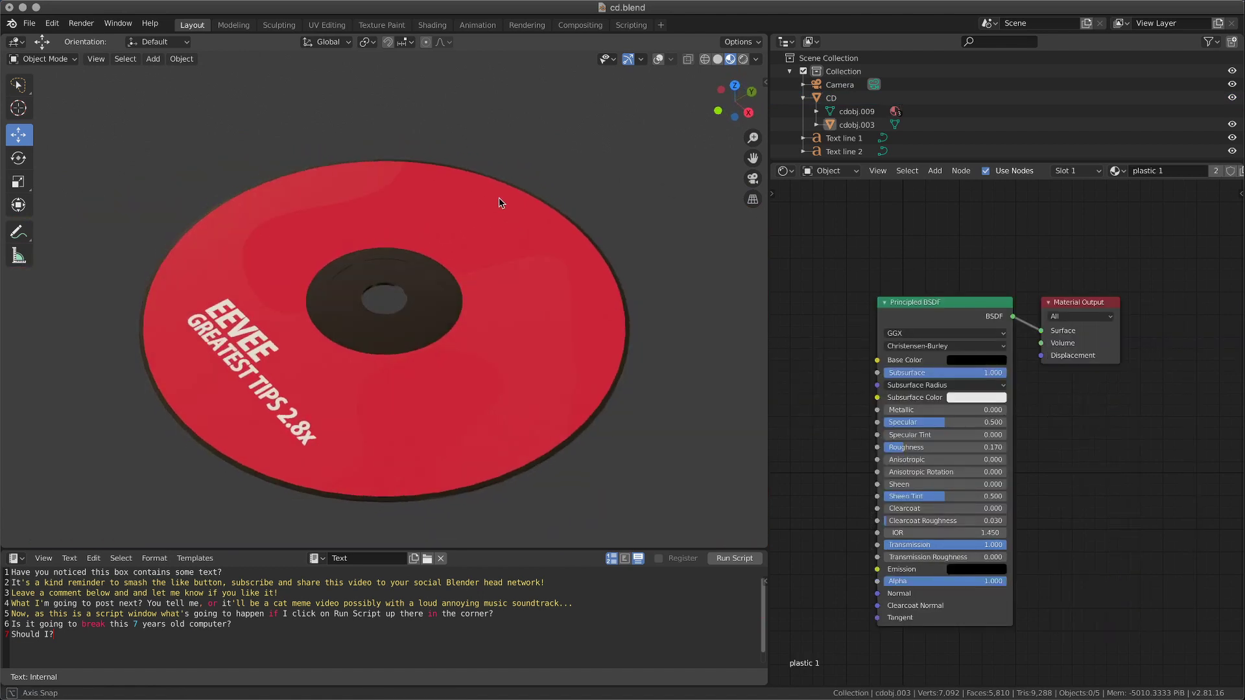
pyautogui.moveTo(501, 201); pyautogui.dragTo(493, 206, button='middle')
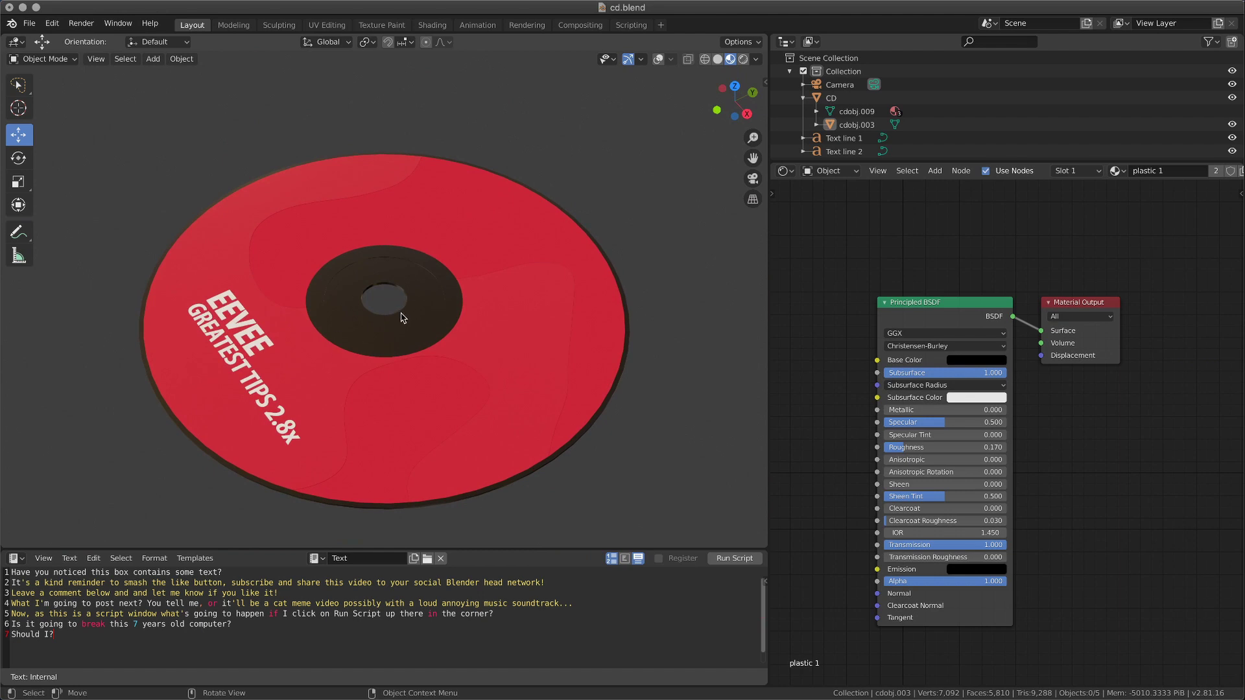
pyautogui.moveTo(404, 327); pyautogui.dragTo(527, 272, button='middle')
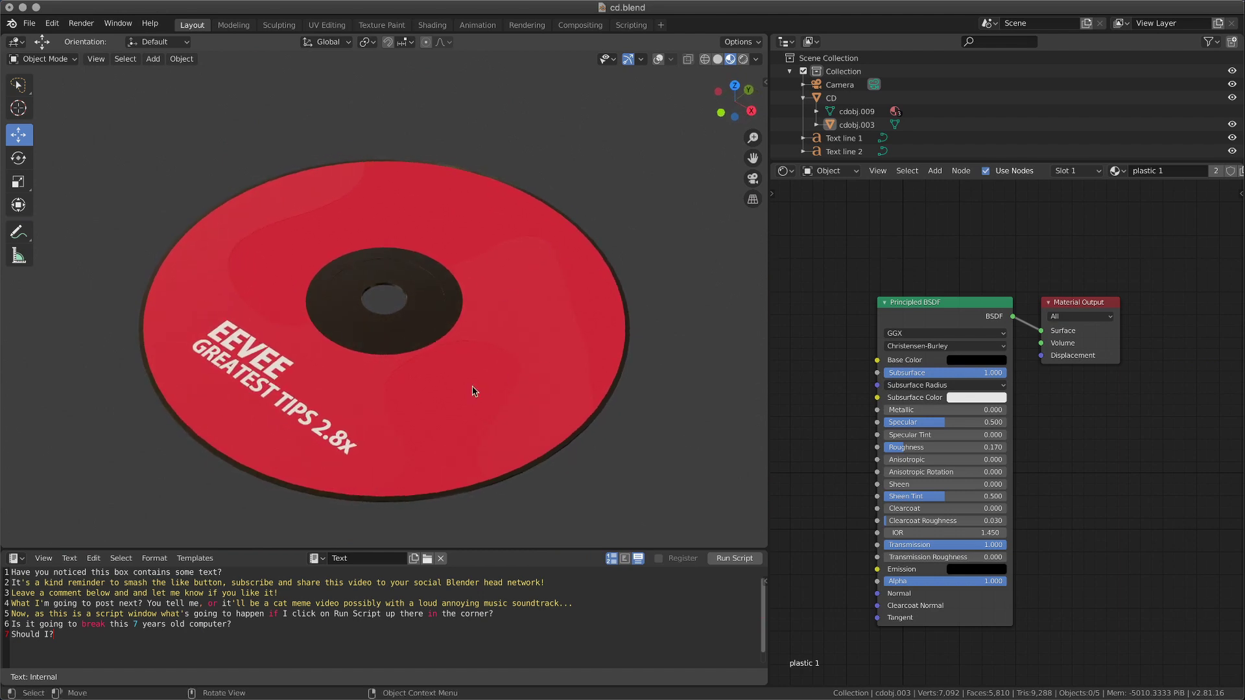
pyautogui.moveTo(327, 332)
pyautogui.mouseDown(button='middle')
pyautogui.moveTo(441, 352)
pyautogui.moveTo(431, 316)
pyautogui.moveTo(493, 308)
pyautogui.mouseUp(button='middle')
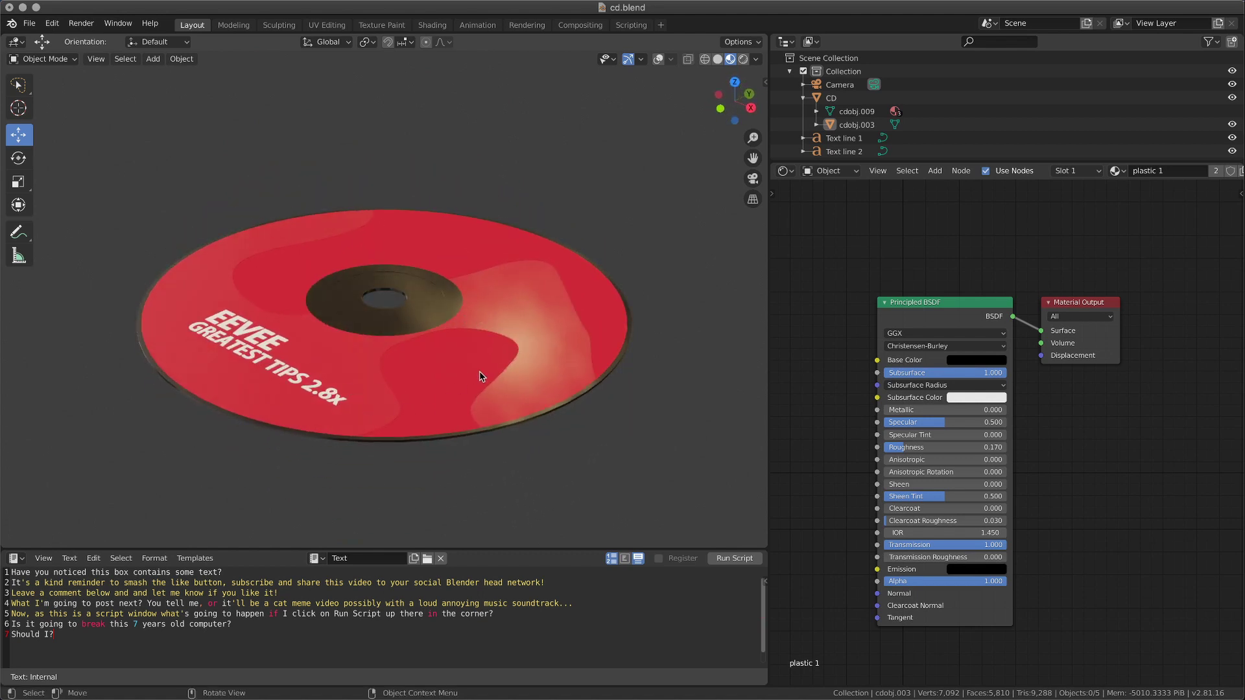
pyautogui.moveTo(483, 377); pyautogui.dragTo(530, 389, button='middle')
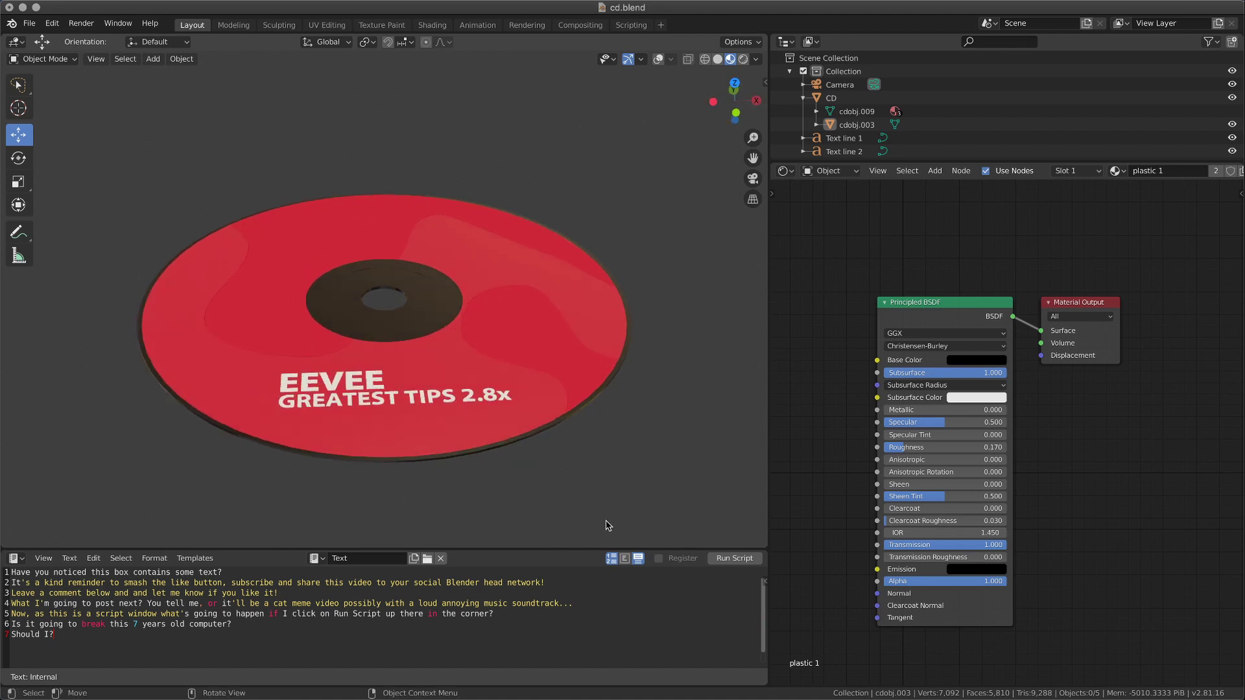
# - Flip to the rainbow underside, make the CD active and pan across its label nodes
pyautogui.moveTo(628, 536)
pyautogui.mouseDown(button='middle')
pyautogui.moveTo(637, 246)
pyautogui.moveTo(539, 437)
pyautogui.moveTo(352, 437)
pyautogui.moveTo(714, 427)
pyautogui.mouseUp(button='middle')
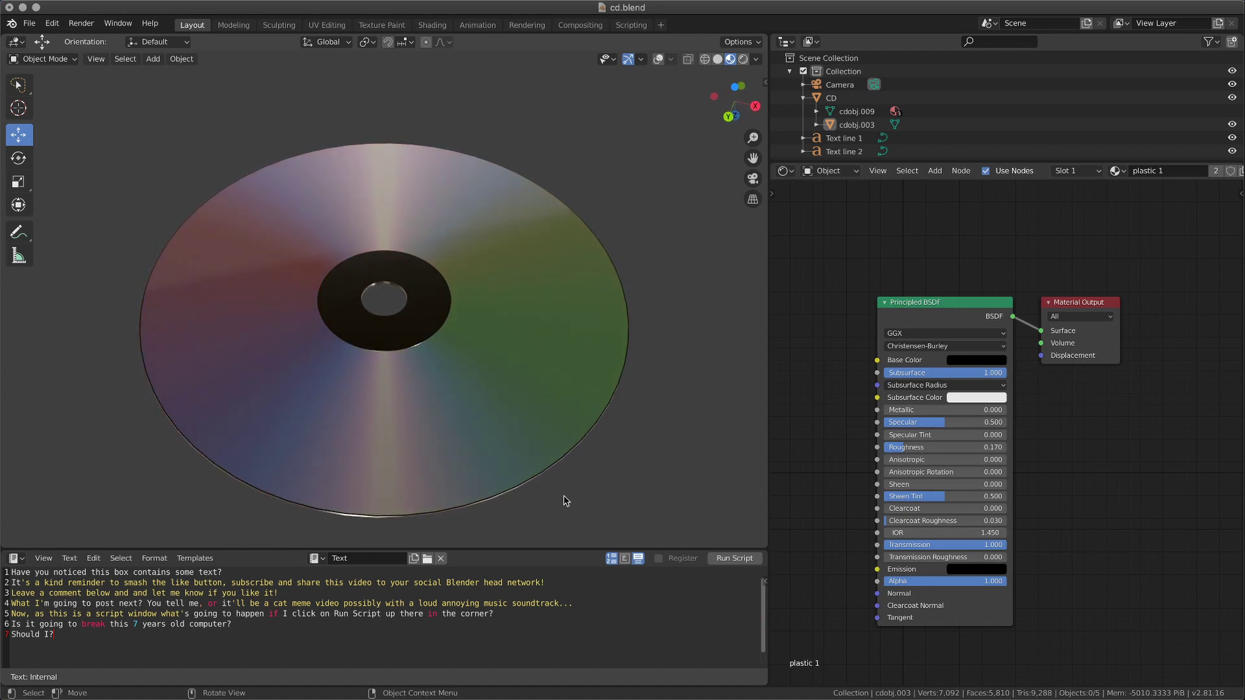
pyautogui.moveTo(574, 506)
pyautogui.mouseDown(button='middle')
pyautogui.moveTo(659, 517)
pyautogui.moveTo(727, 507)
pyautogui.moveTo(244, 503)
pyautogui.moveTo(645, 508)
pyautogui.moveTo(397, 507)
pyautogui.moveTo(496, 501)
pyautogui.mouseUp(button='middle')
pyautogui.press('[')
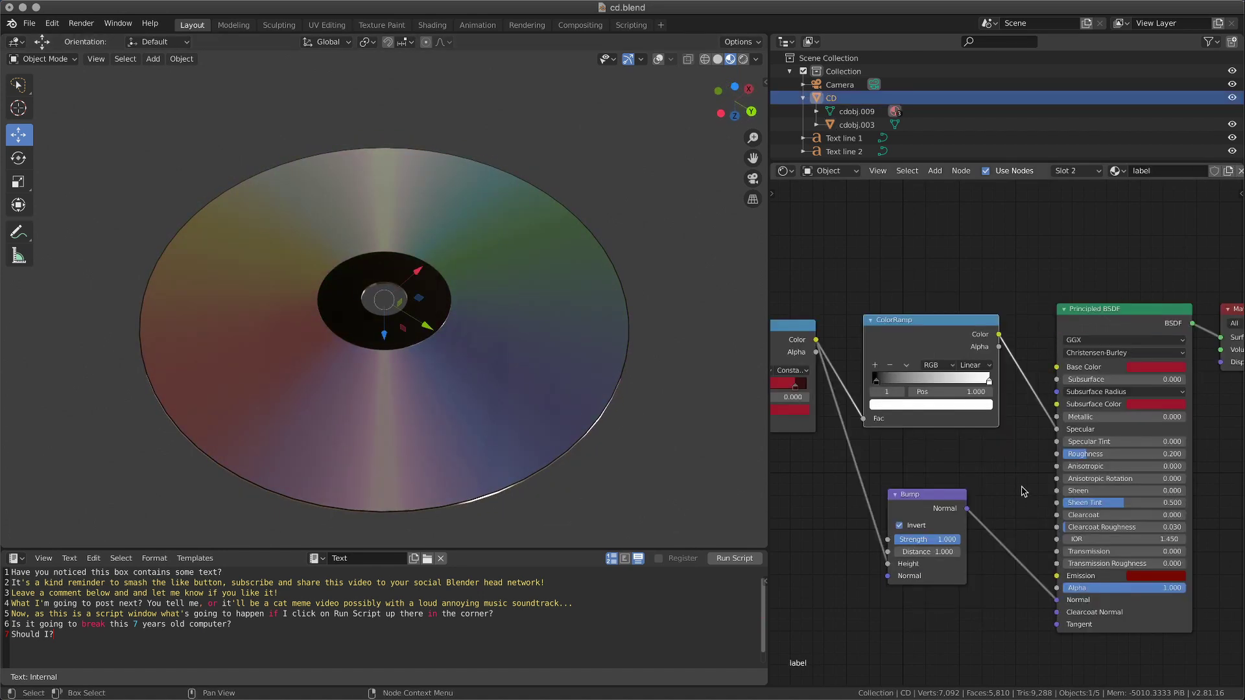
pyautogui.moveTo(1022, 487); pyautogui.dragTo(864, 486, button='middle')
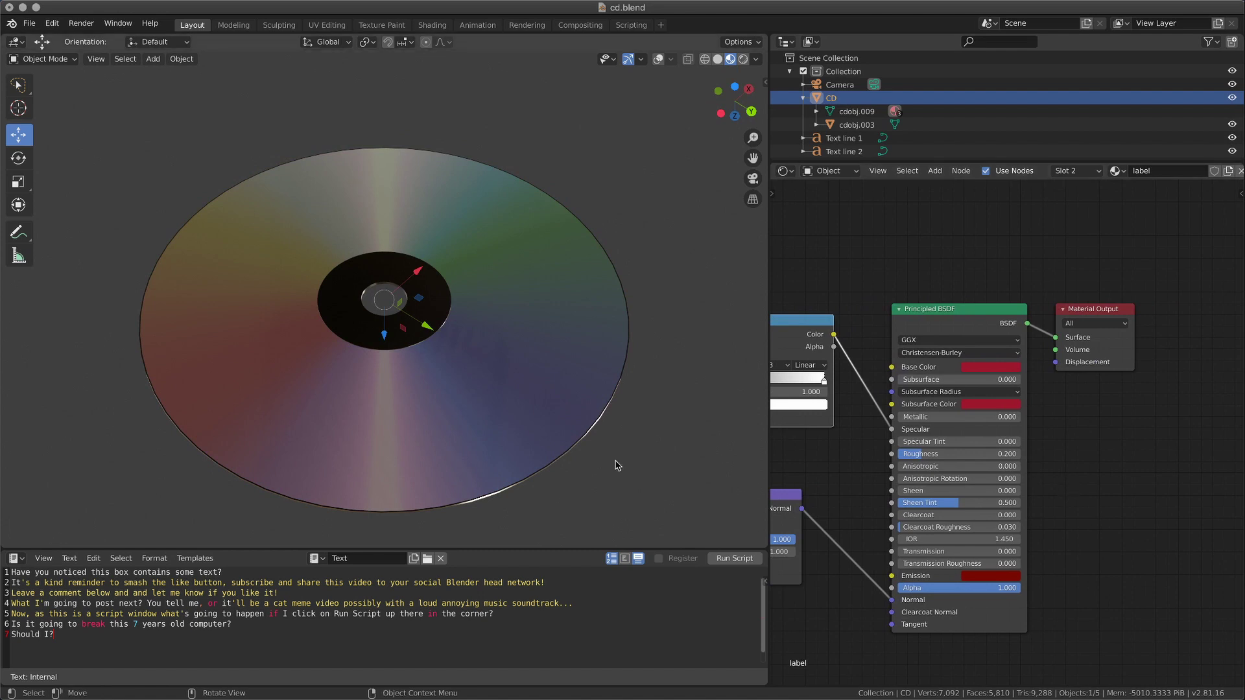
pyautogui.click(655, 459)
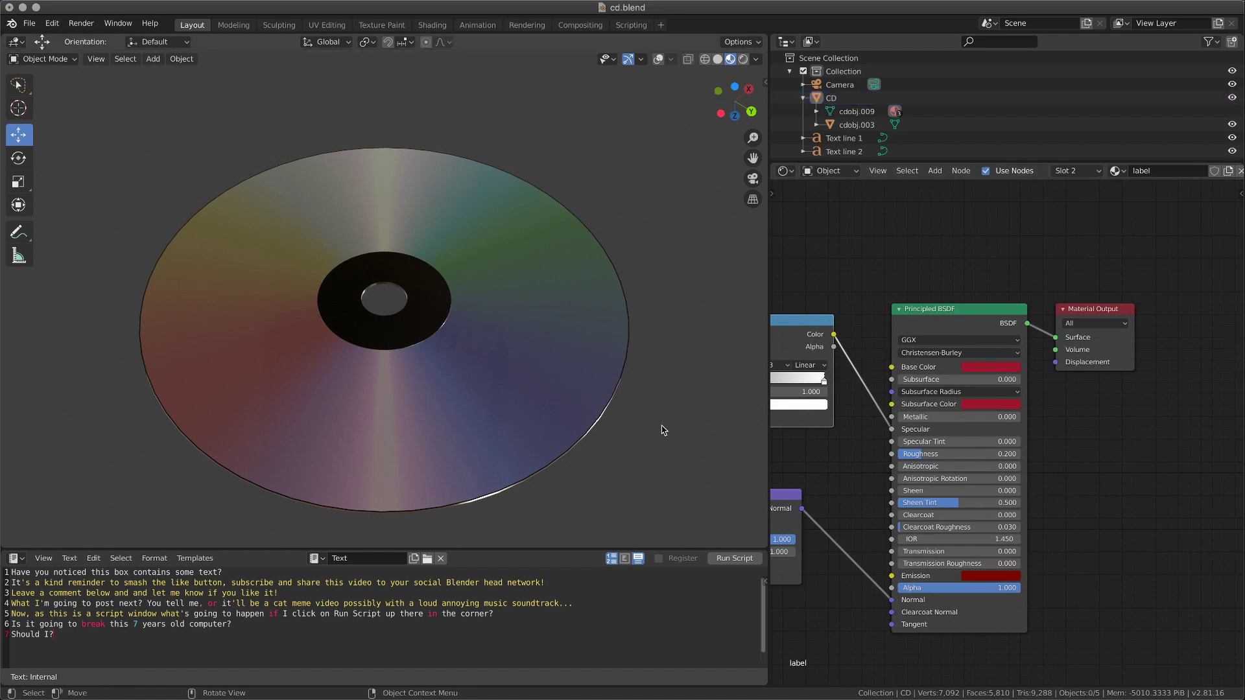
# - Switch the CD's slot to the anisotropic material and frame its whole node tree
pyautogui.hotkey('ctrl', 'z')
pyautogui.click(1074, 173)
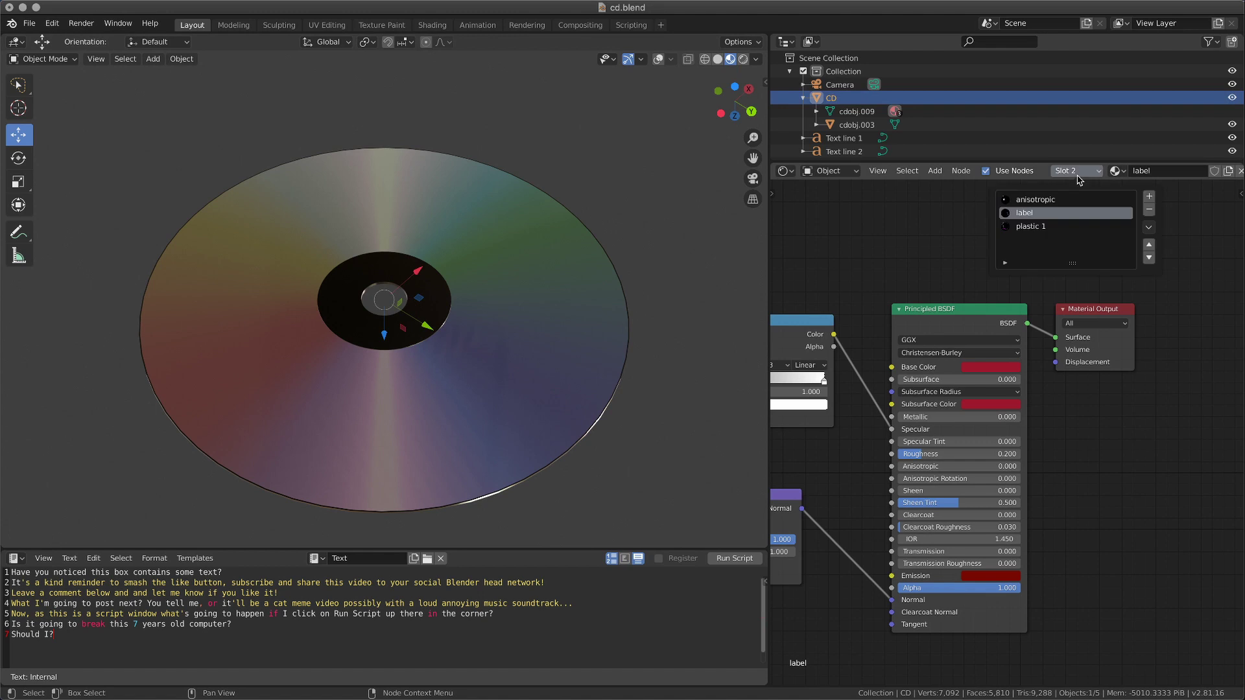
pyautogui.click(1047, 201)
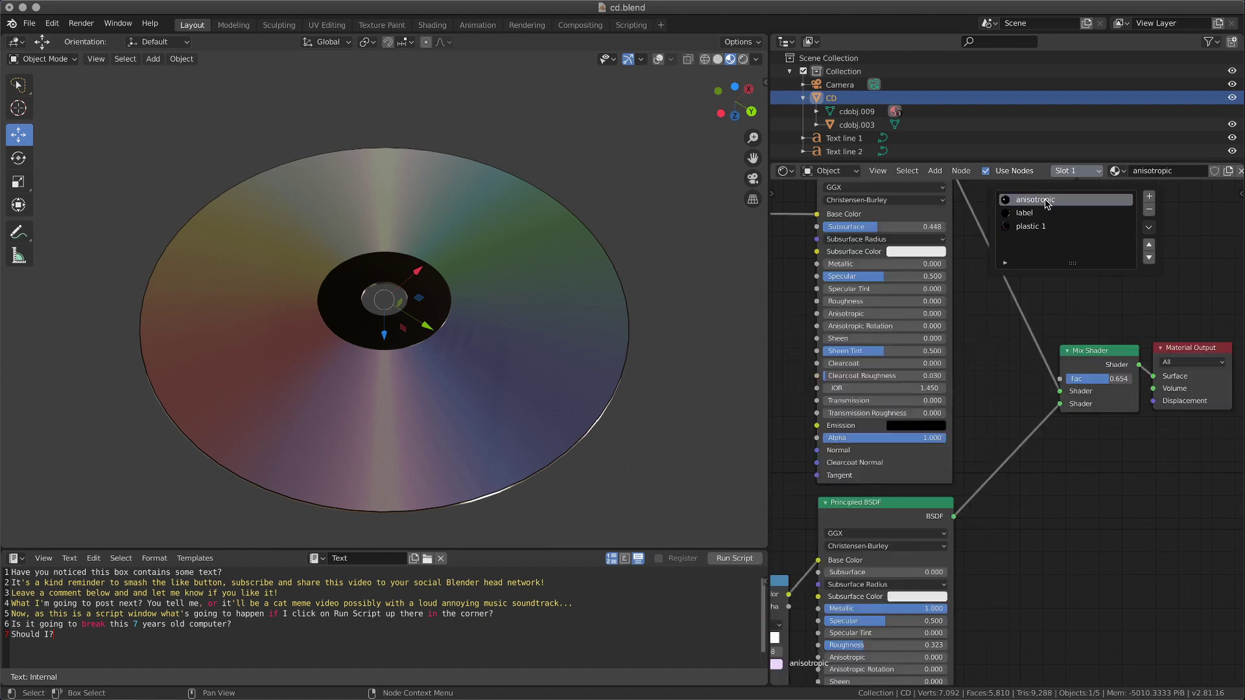
pyautogui.press('Home')
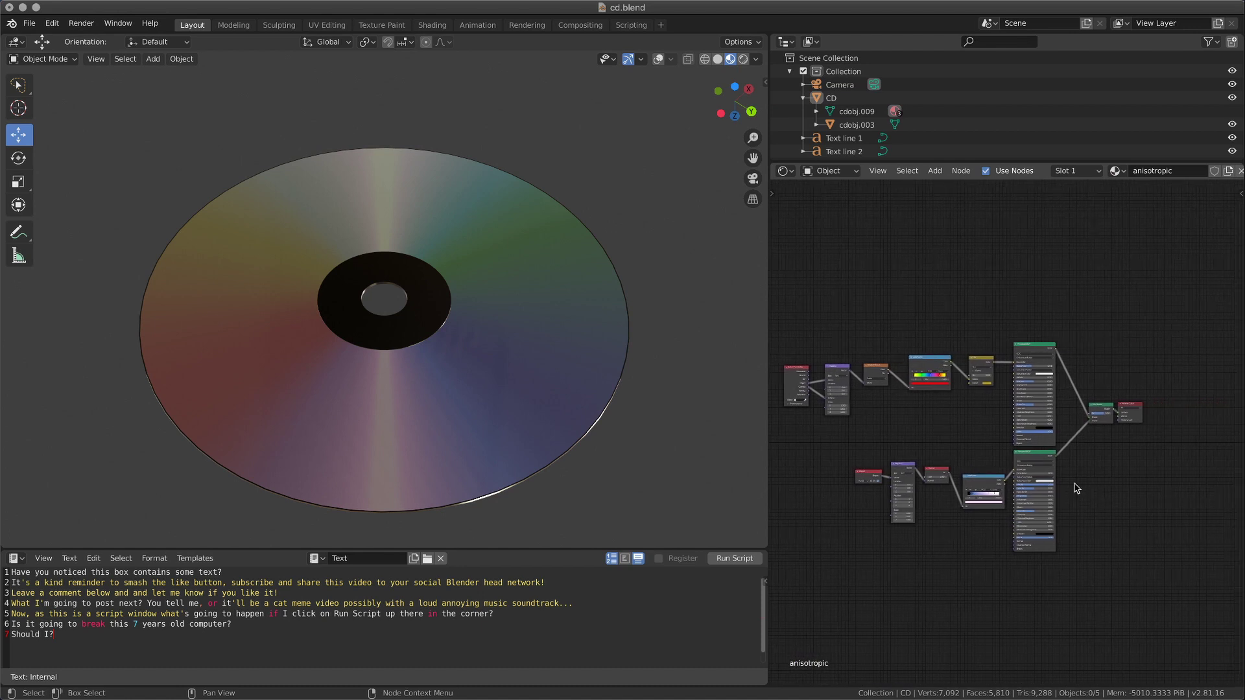
pyautogui.scroll(2, 1133, 473)
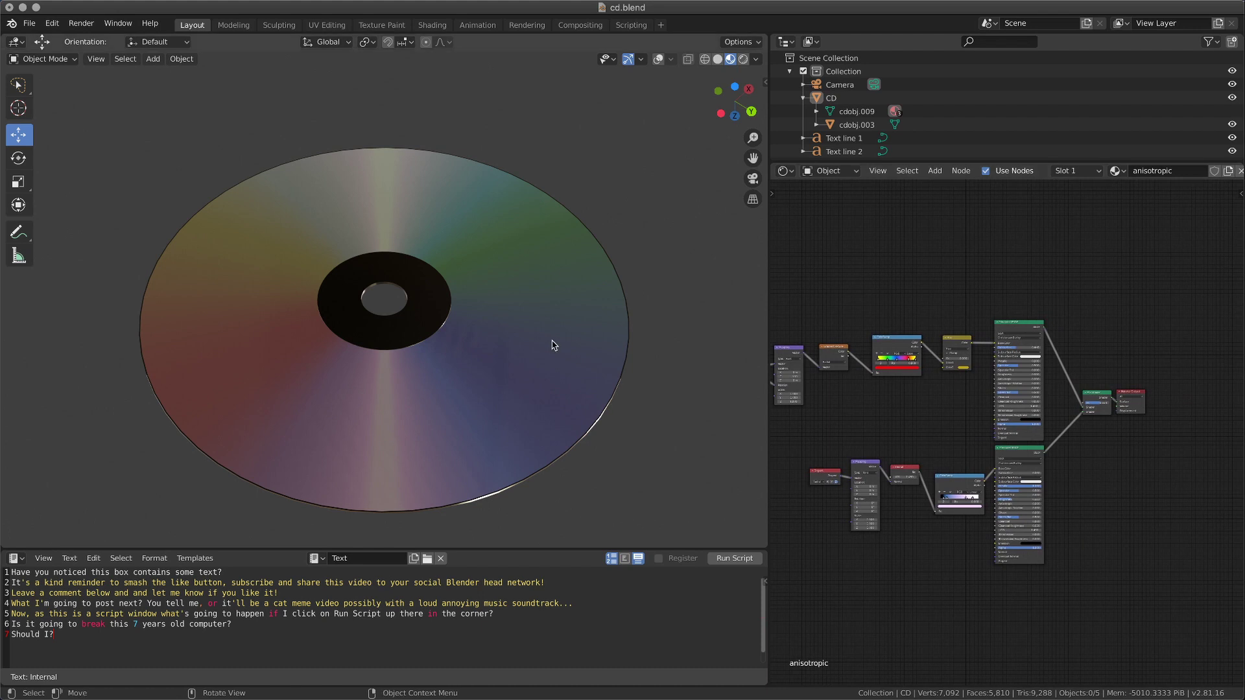
pyautogui.moveTo(696, 463)
pyautogui.mouseDown(button='middle')
pyautogui.moveTo(439, 457)
pyautogui.moveTo(278, 495)
pyautogui.moveTo(347, 495)
pyautogui.moveTo(487, 459)
pyautogui.mouseUp(button='middle')
pyautogui.scroll(4, 1087, 425)
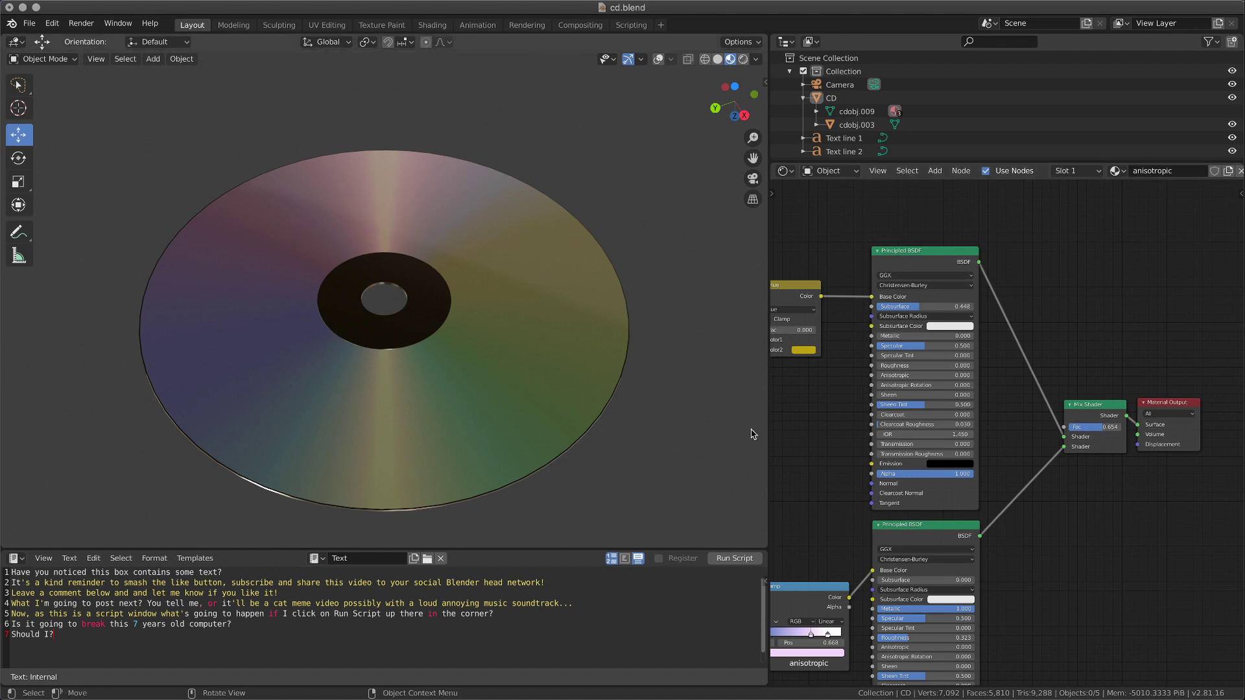
pyautogui.moveTo(807, 437); pyautogui.dragTo(1071, 466, button='middle')
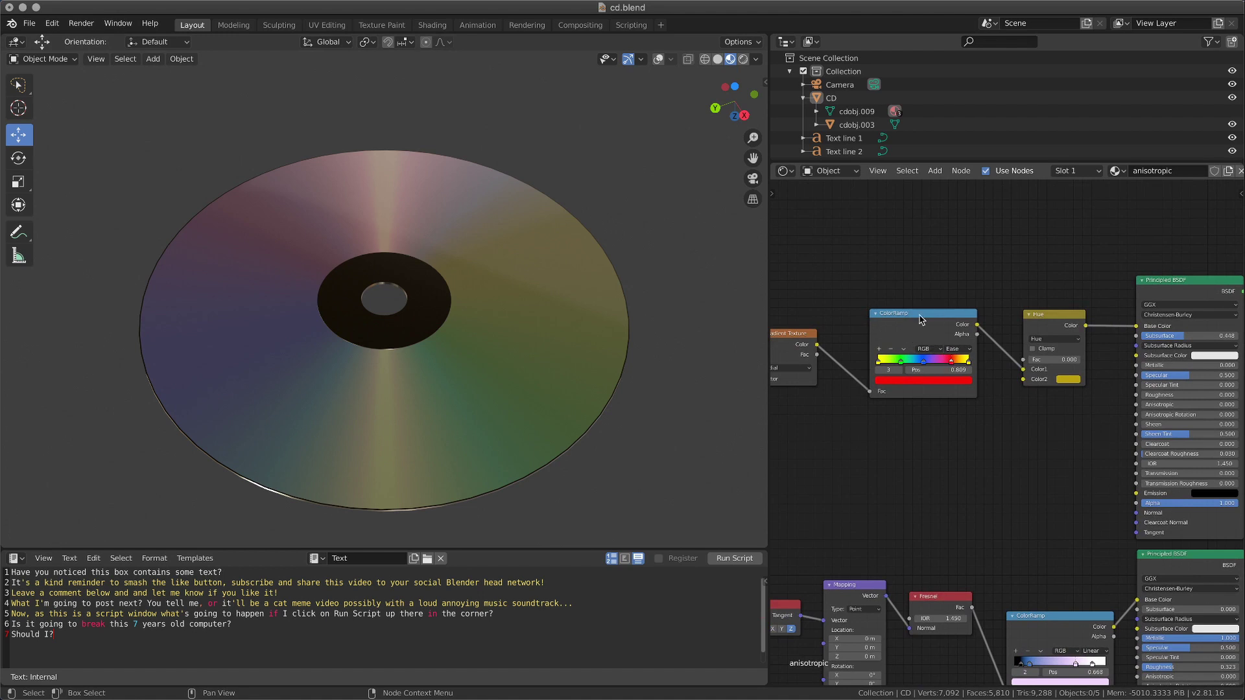
pyautogui.scroll(2, 932, 337)
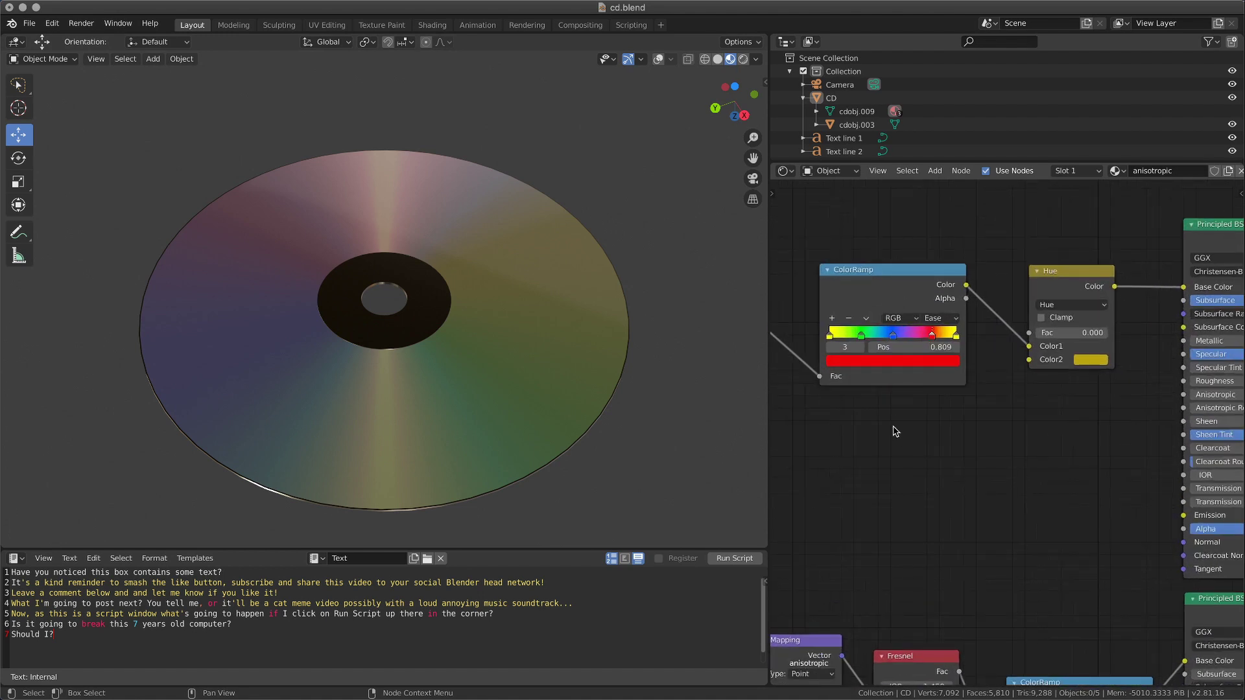
pyautogui.moveTo(896, 393); pyautogui.dragTo(927, 421, button='middle')
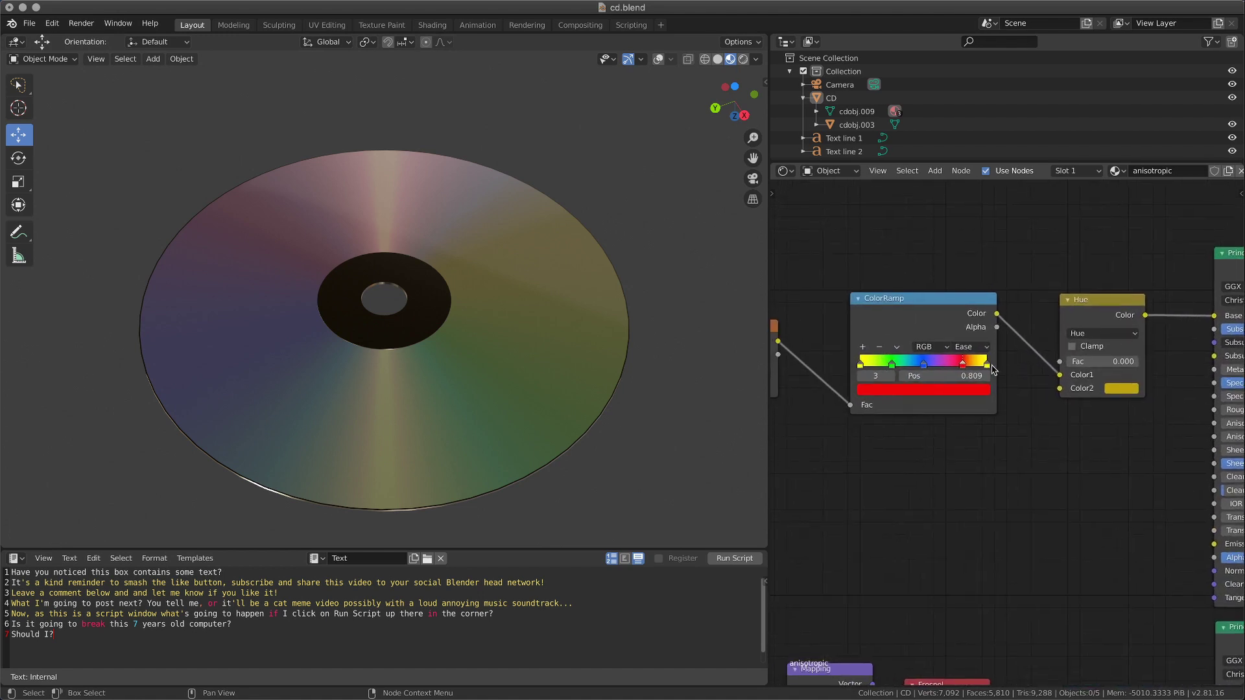
pyautogui.hscroll(-2, 969, 367)
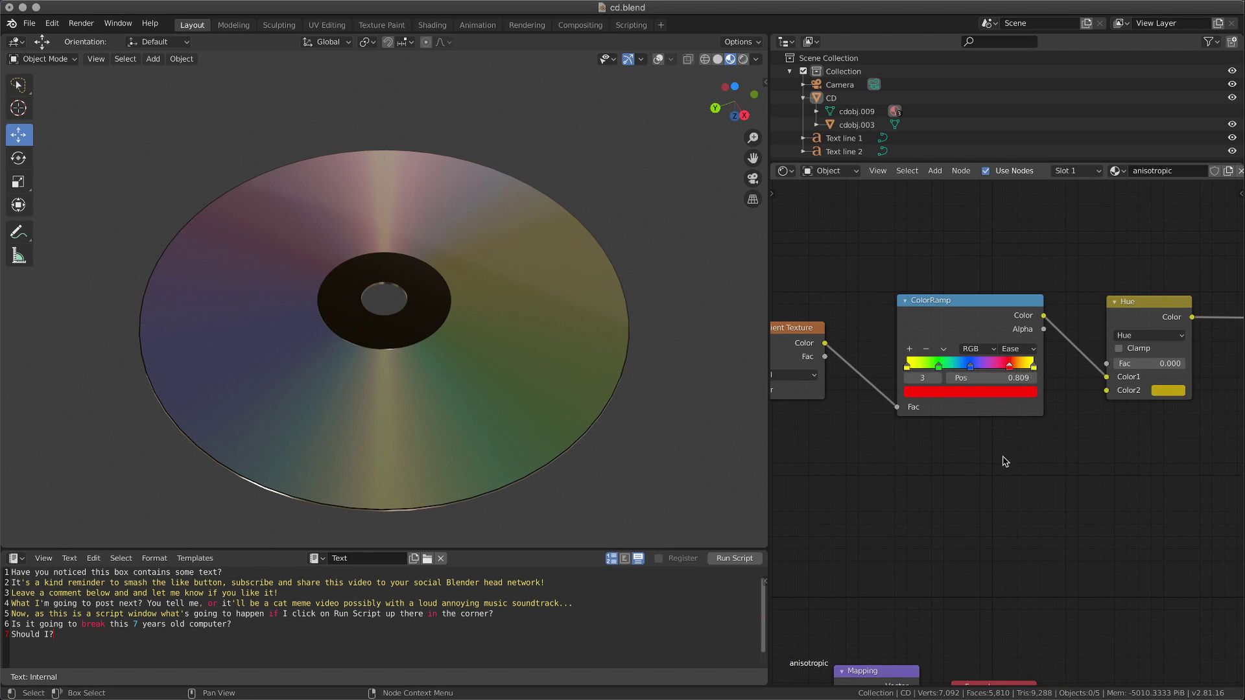
pyautogui.moveTo(904, 338); pyautogui.dragTo(1005, 346, button='middle')
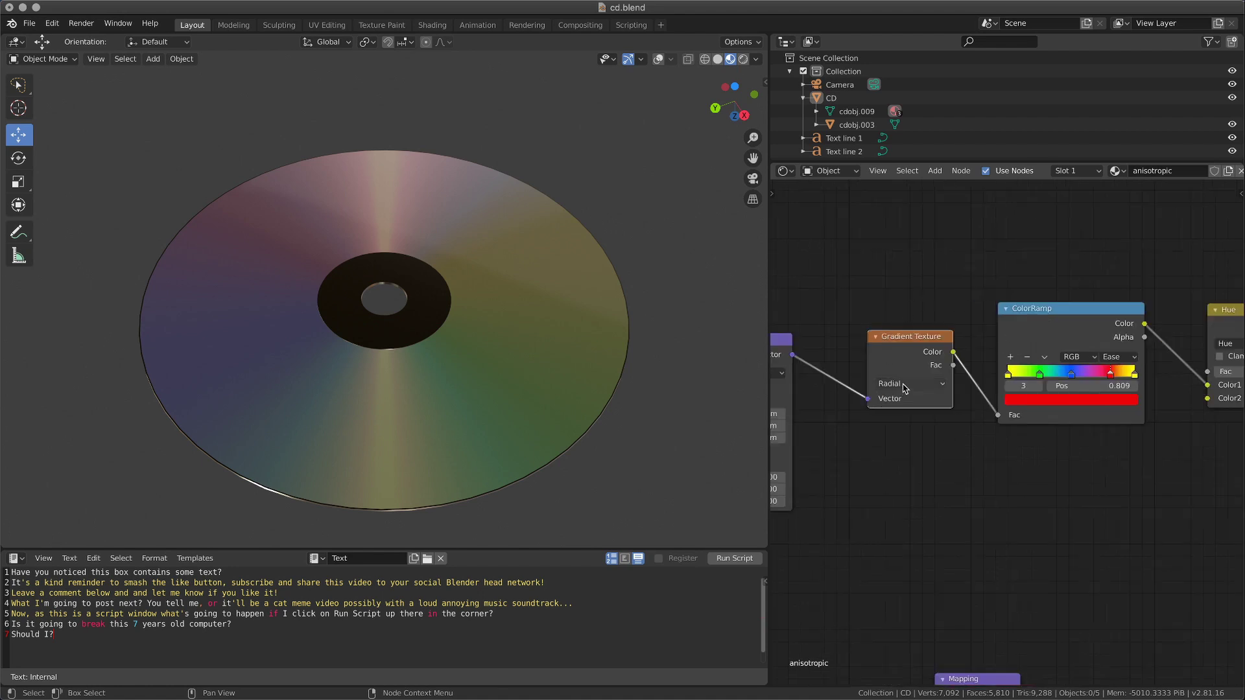
# - Bring the Texture Coordinate and Mapping nodes into view and unplug Camera from Rotation to compare
pyautogui.moveTo(855, 499); pyautogui.dragTo(894, 499, button='middle')
pyautogui.moveTo(769, 358); pyautogui.dragTo(933, 358, button='middle')
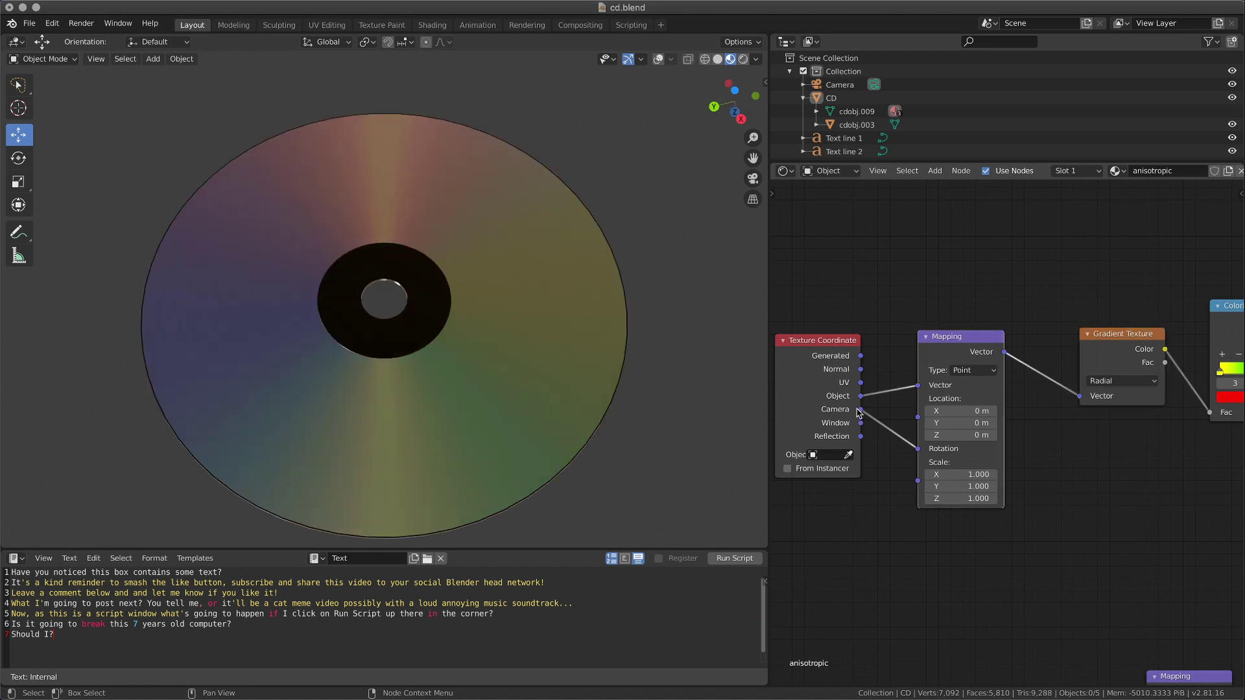
pyautogui.moveTo(706, 440)
pyautogui.mouseDown(button='middle')
pyautogui.moveTo(705, 412)
pyautogui.moveTo(719, 418)
pyautogui.mouseUp(button='middle')
pyautogui.moveTo(917, 449); pyautogui.dragTo(900, 466)
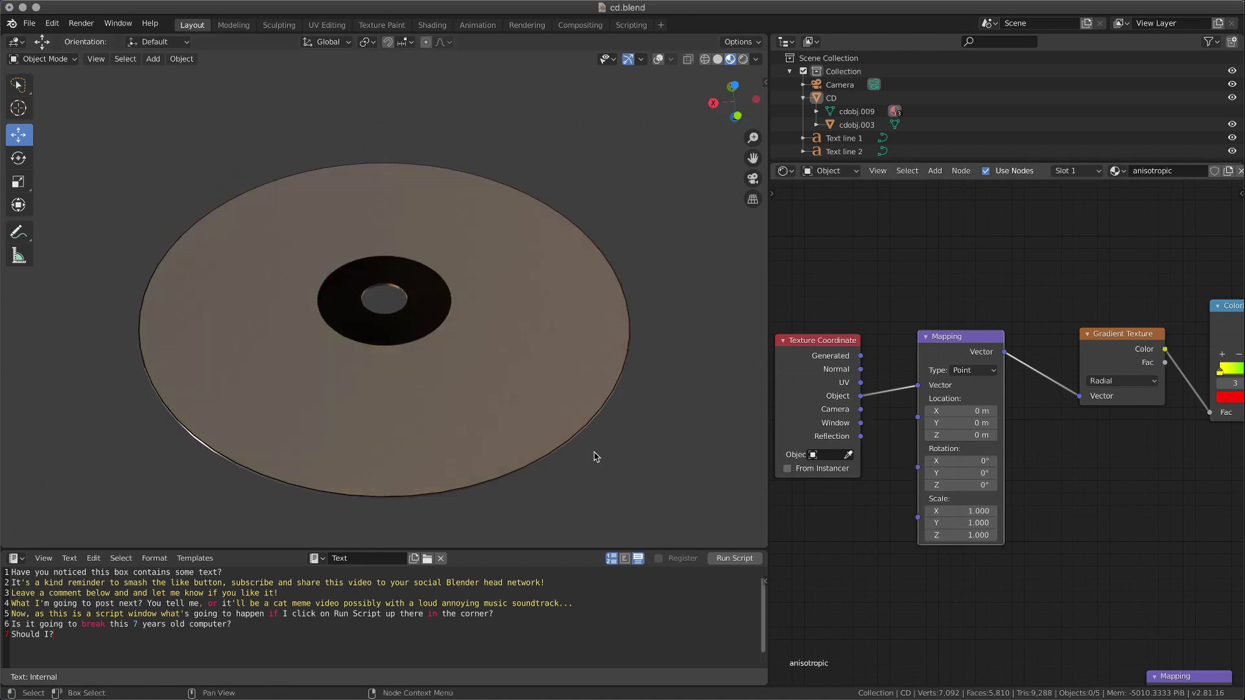
pyautogui.moveTo(600, 456)
pyautogui.mouseDown(button='middle')
pyautogui.moveTo(419, 469)
pyautogui.moveTo(657, 446)
pyautogui.moveTo(861, 468)
pyautogui.mouseUp(button='middle')
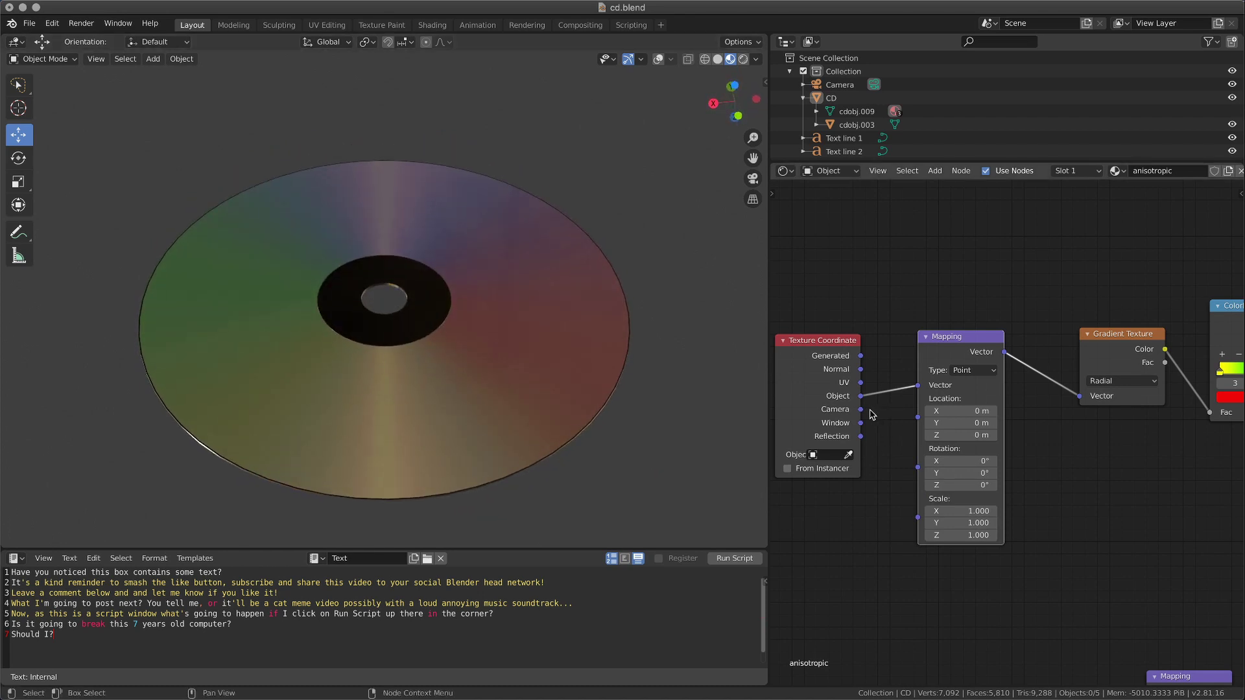
# - Reconnect Camera to the Mapping Rotation and orbit to watch the rainbow shift
pyautogui.moveTo(861, 409); pyautogui.dragTo(917, 449)
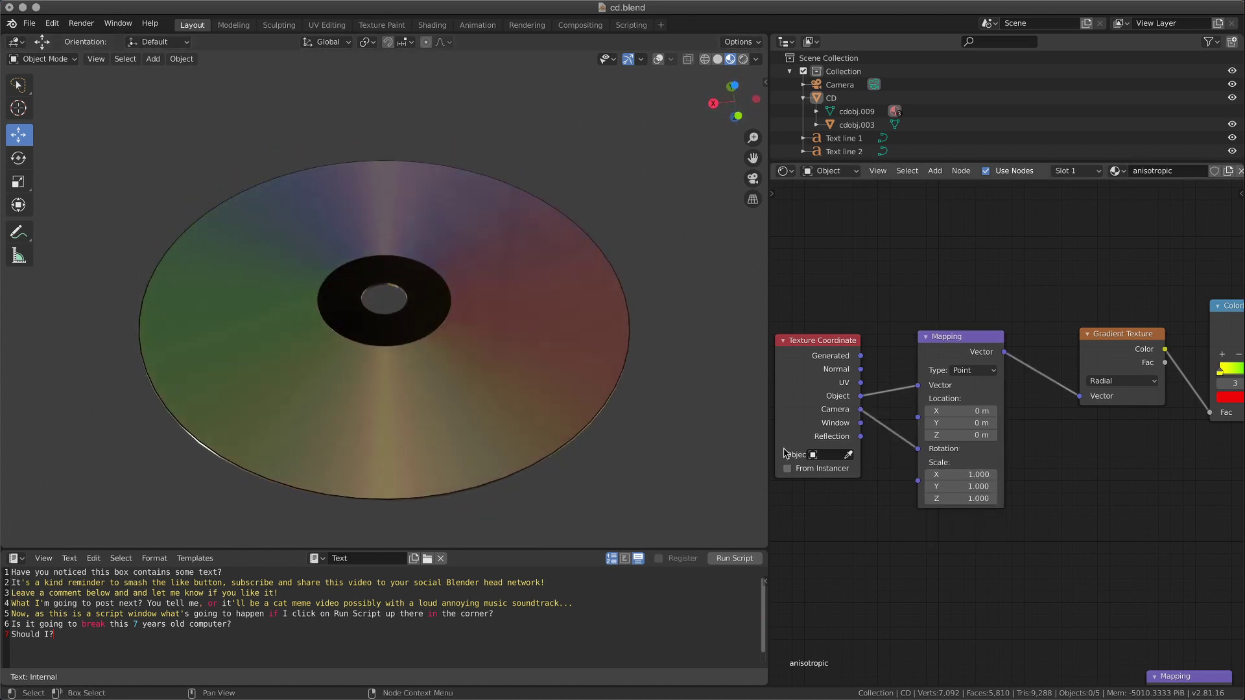
pyautogui.moveTo(691, 454)
pyautogui.mouseDown(button='middle')
pyautogui.moveTo(562, 468)
pyautogui.moveTo(581, 451)
pyautogui.mouseUp(button='middle')
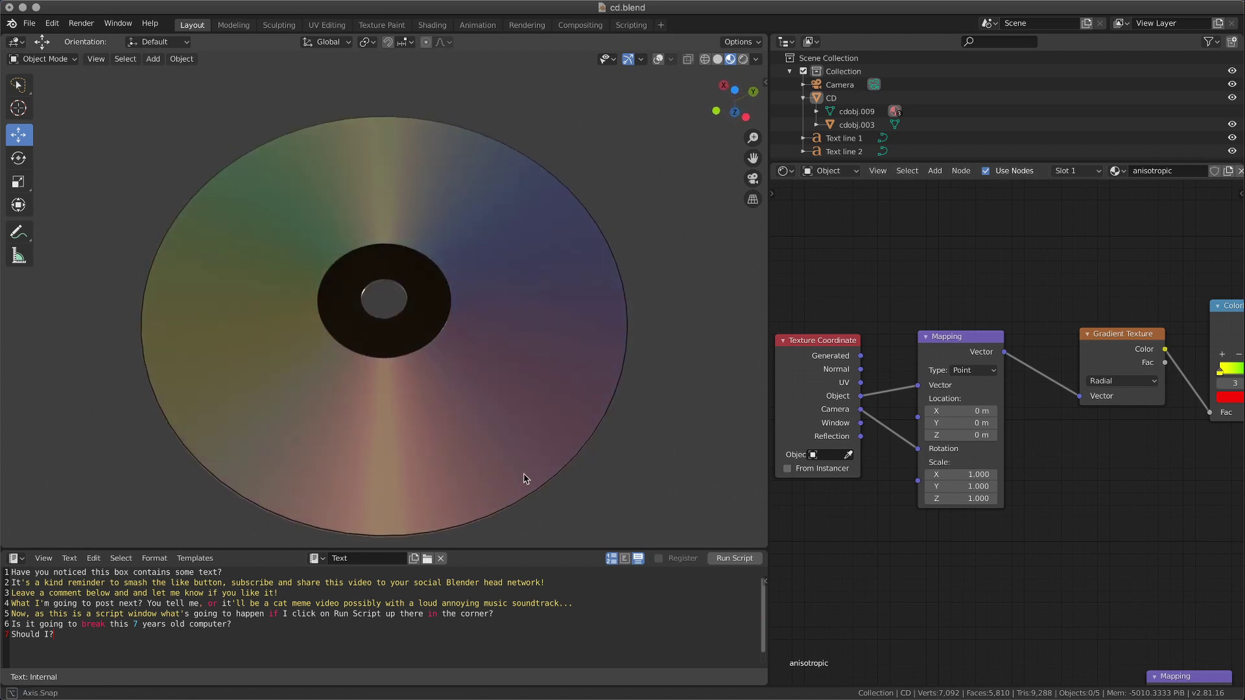
pyautogui.moveTo(581, 451); pyautogui.dragTo(369, 348, button='middle')
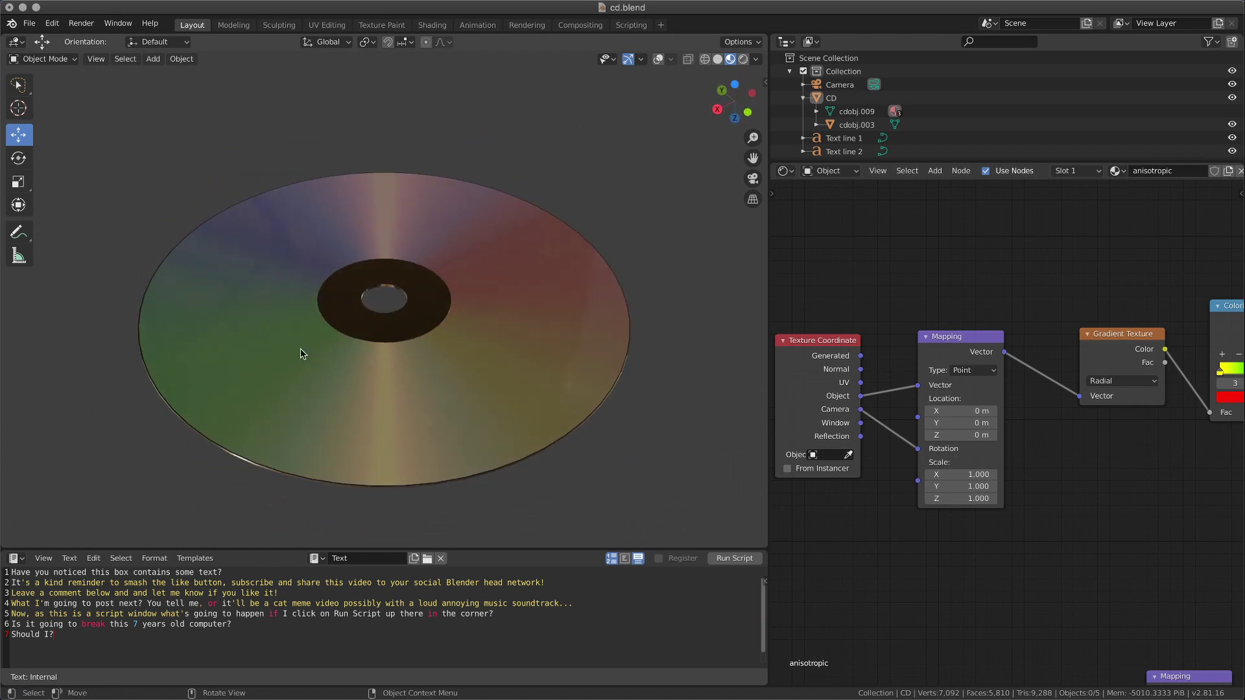
pyautogui.moveTo(1114, 519); pyautogui.dragTo(820, 519, button='middle')
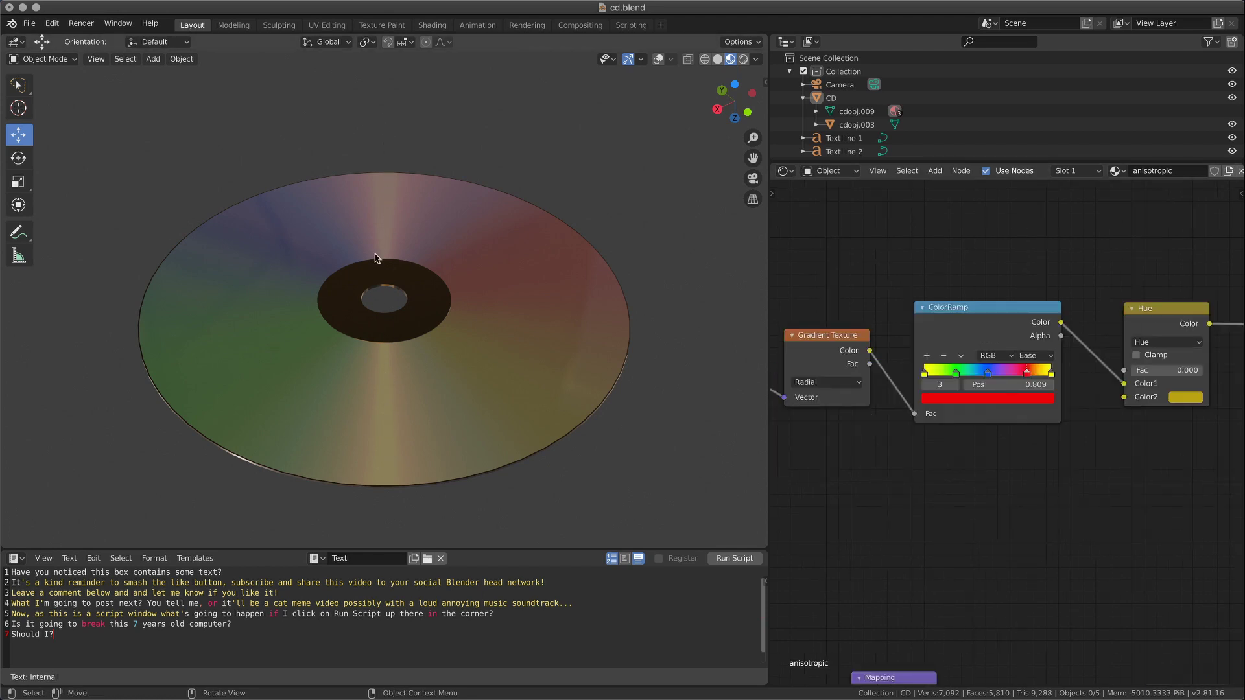
pyautogui.moveTo(1188, 503); pyautogui.dragTo(900, 436, button='middle')
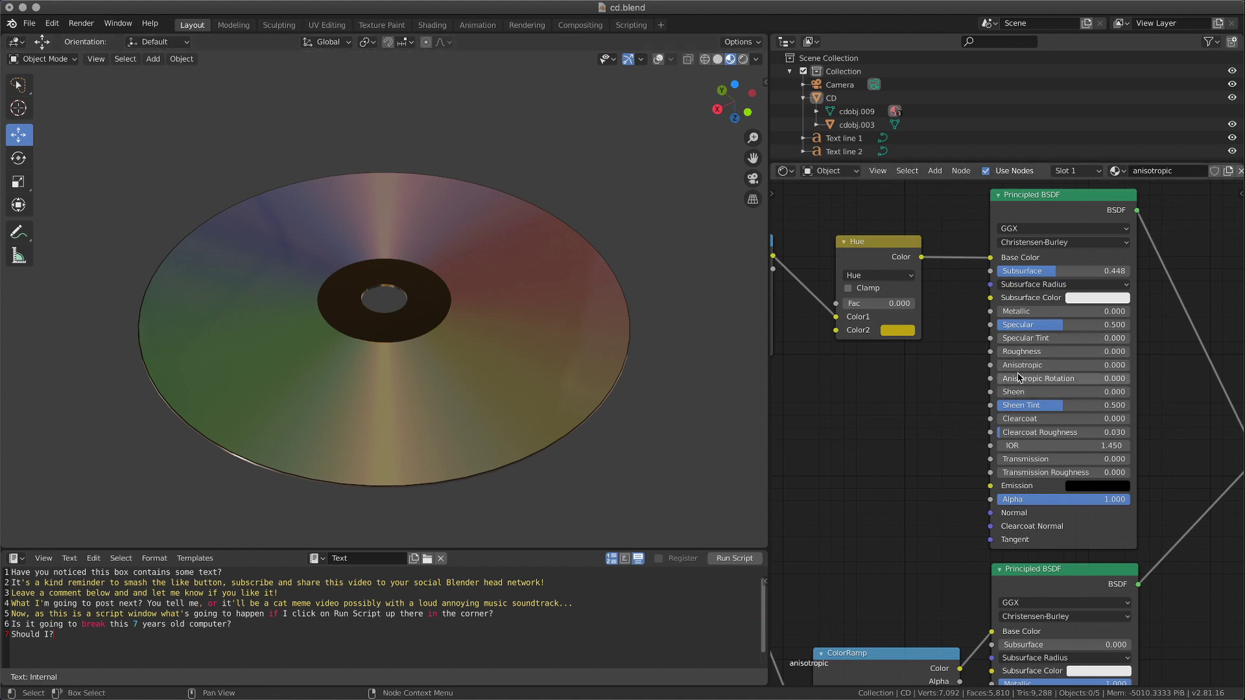
pyautogui.moveTo(1018, 365)
pyautogui.mouseDown()
pyautogui.moveTo(1128, 366)
pyautogui.moveTo(997, 366)
pyautogui.mouseUp()
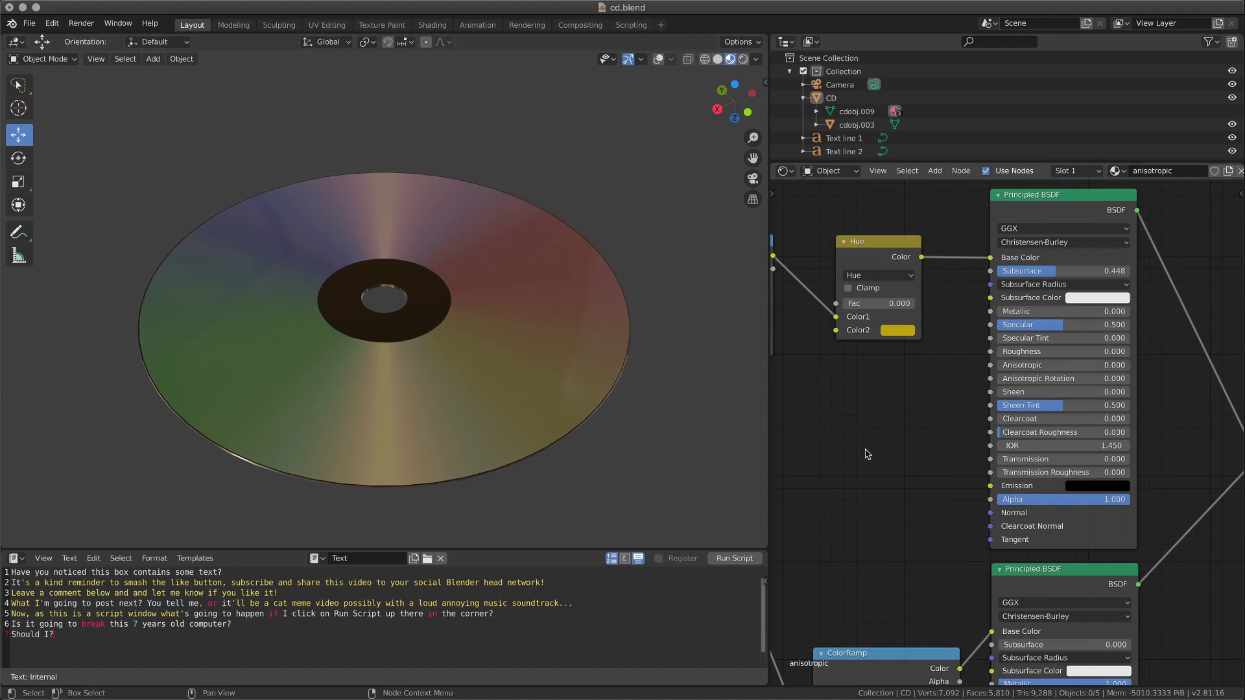
pyautogui.moveTo(1030, 586); pyautogui.dragTo(886, 397, button='middle')
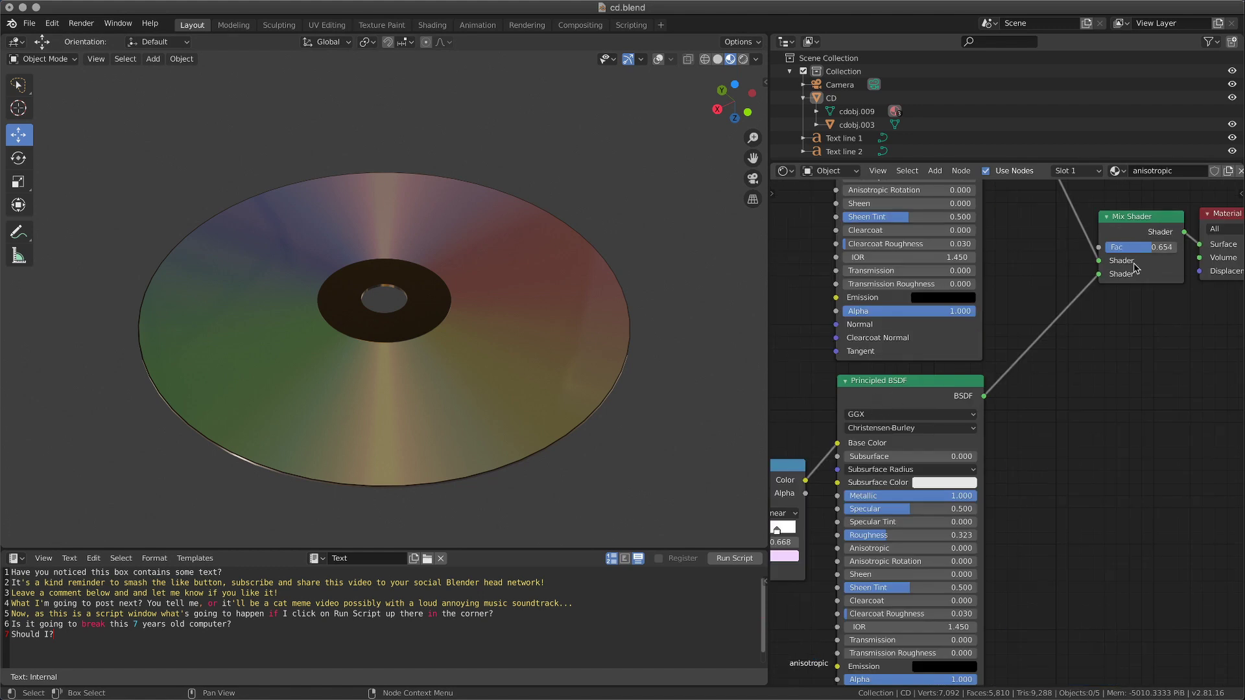
pyautogui.moveTo(1023, 531); pyautogui.dragTo(1036, 432, button='middle')
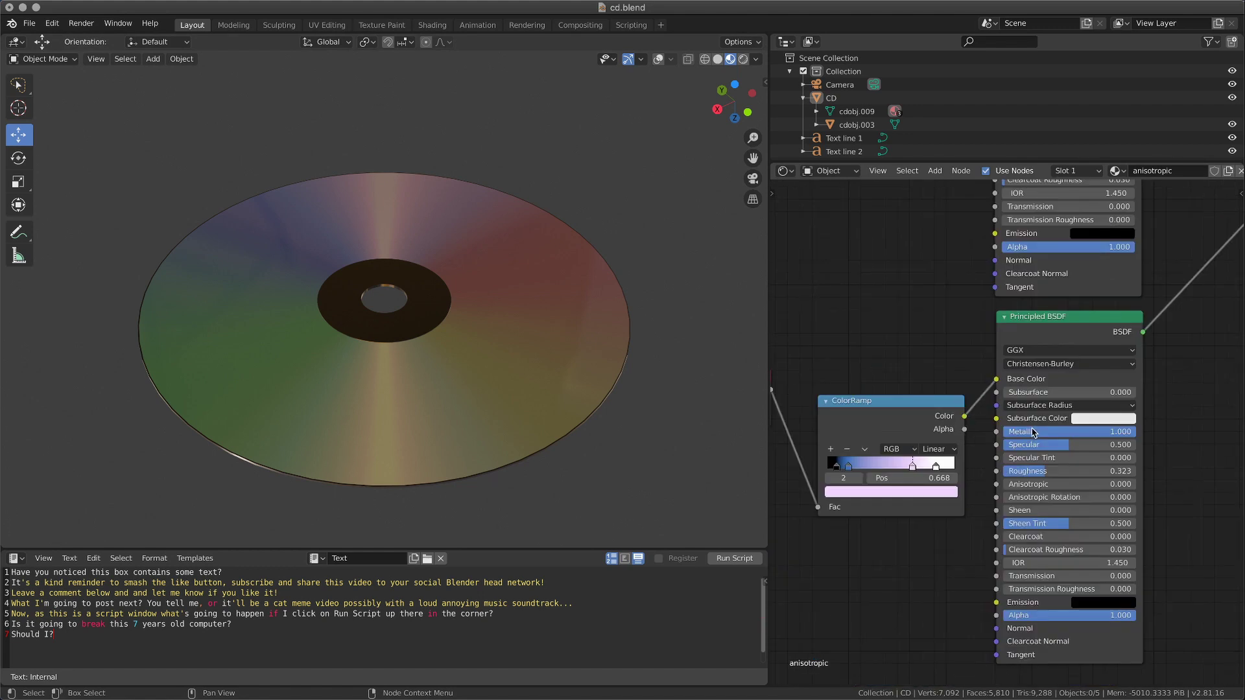
pyautogui.moveTo(453, 373)
pyautogui.mouseDown(button='middle')
pyautogui.moveTo(491, 468)
pyautogui.moveTo(491, 395)
pyautogui.moveTo(474, 410)
pyautogui.mouseUp(button='middle')
pyautogui.moveTo(868, 443); pyautogui.dragTo(963, 443, button='middle')
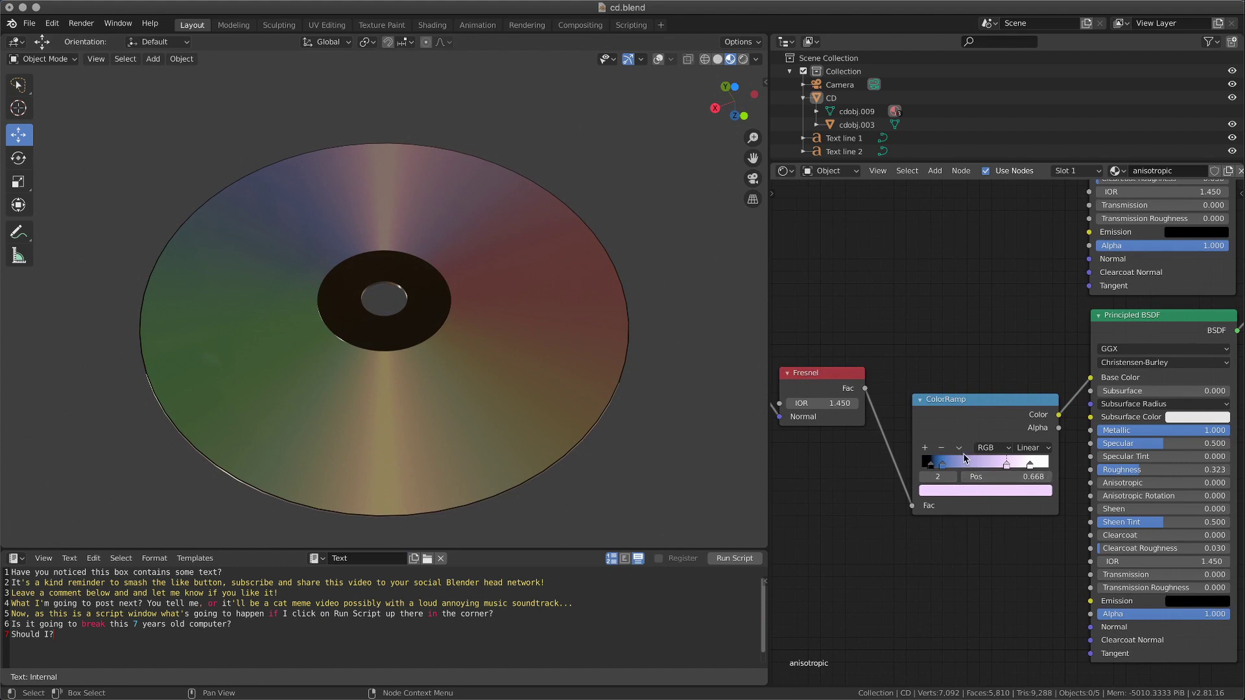
pyautogui.moveTo(584, 437)
pyautogui.mouseDown(button='middle')
pyautogui.moveTo(661, 487)
pyautogui.moveTo(662, 439)
pyautogui.moveTo(660, 488)
pyautogui.moveTo(526, 322)
pyautogui.mouseUp(button='middle')
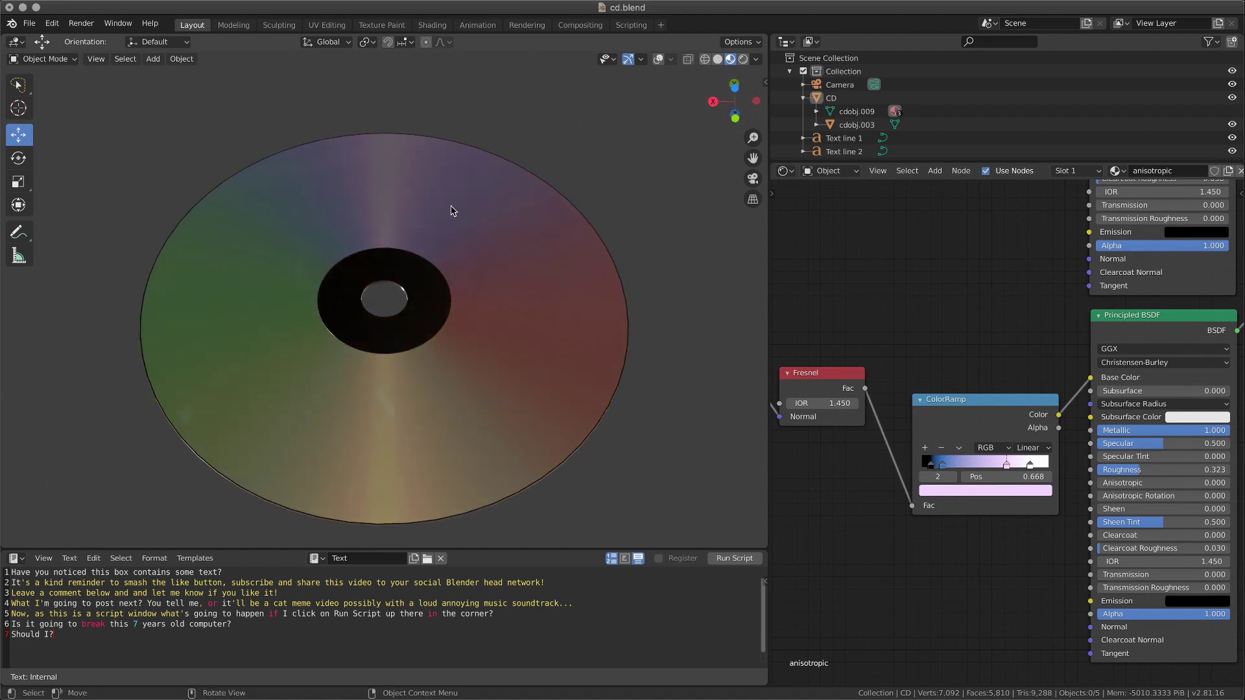
pyautogui.moveTo(538, 428)
pyautogui.mouseDown(button='middle')
pyautogui.moveTo(587, 528)
pyautogui.moveTo(584, 486)
pyautogui.mouseUp(button='middle')
pyautogui.moveTo(806, 415); pyautogui.dragTo(920, 424, button='middle')
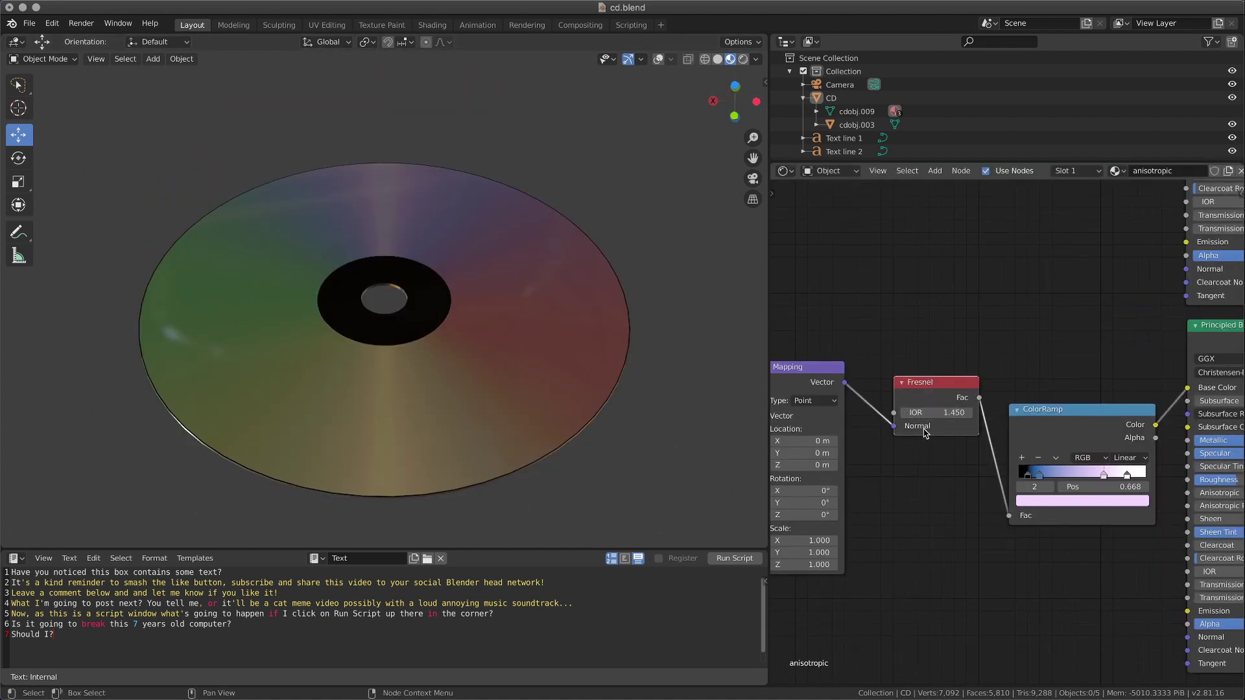
# - Select the Tangent node, then push the Mix Shader Fac fully to the metallic shader at 1.000
pyautogui.moveTo(919, 502); pyautogui.dragTo(1009, 505, button='middle')
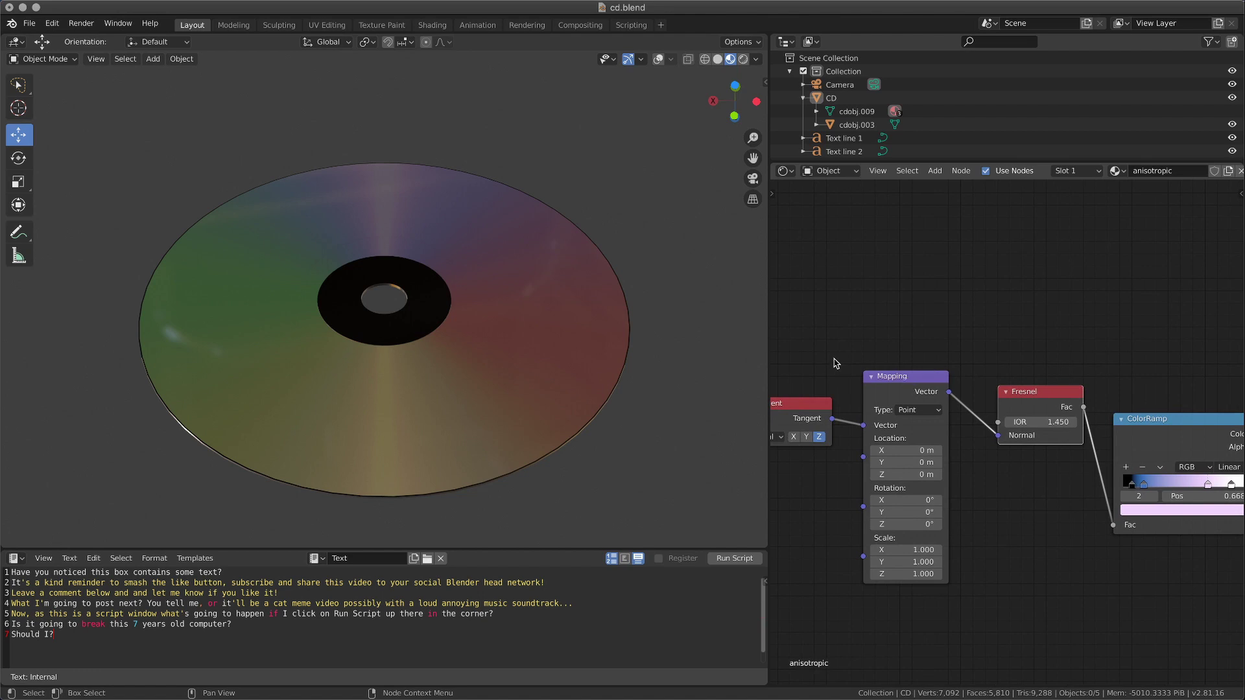
pyautogui.moveTo(834, 363); pyautogui.dragTo(881, 356, button='middle')
pyautogui.click(829, 409)
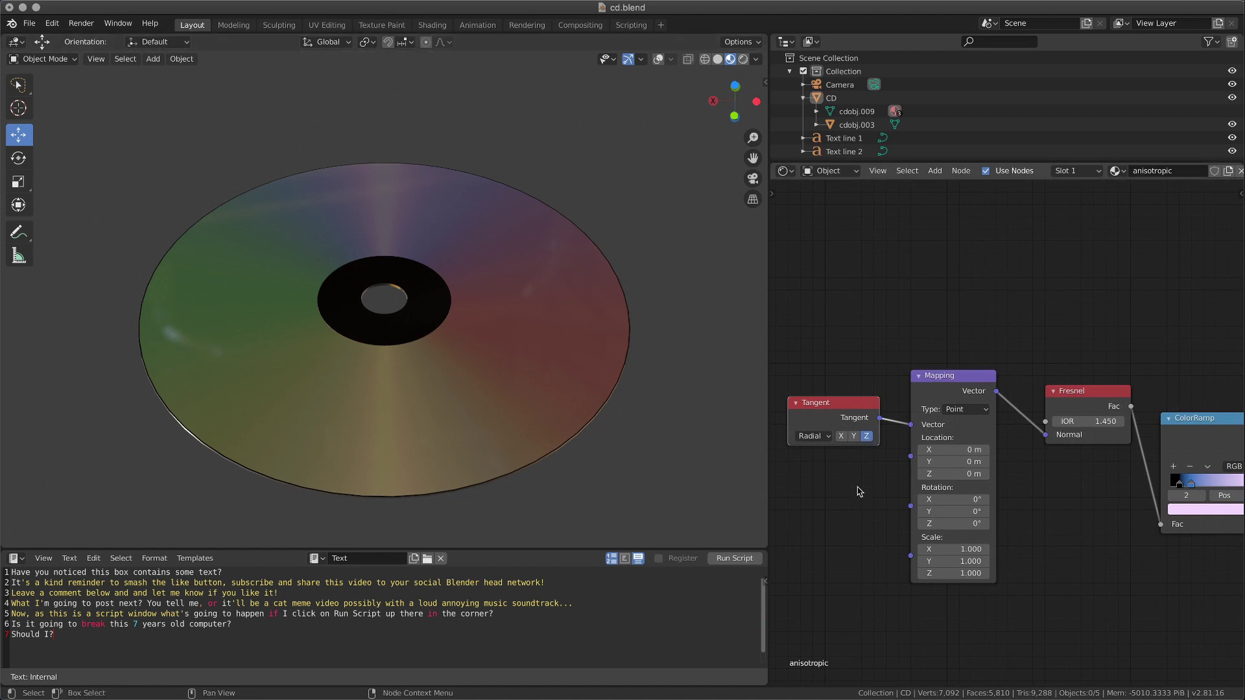
pyautogui.moveTo(1206, 525)
pyautogui.mouseDown(button='middle')
pyautogui.moveTo(1025, 538)
pyautogui.moveTo(958, 610)
pyautogui.mouseUp(button='middle')
pyautogui.moveTo(1041, 348); pyautogui.dragTo(1064, 349)
# - Ease the Mix Shader Fac back below 1 while orbiting, then bring the Hue node into view
pyautogui.moveTo(603, 355)
pyautogui.mouseDown(button='middle')
pyautogui.moveTo(671, 445)
pyautogui.moveTo(636, 476)
pyautogui.moveTo(636, 442)
pyautogui.moveTo(637, 521)
pyautogui.moveTo(636, 428)
pyautogui.mouseUp(button='middle')
pyautogui.moveTo(1032, 349); pyautogui.dragTo(997, 349)
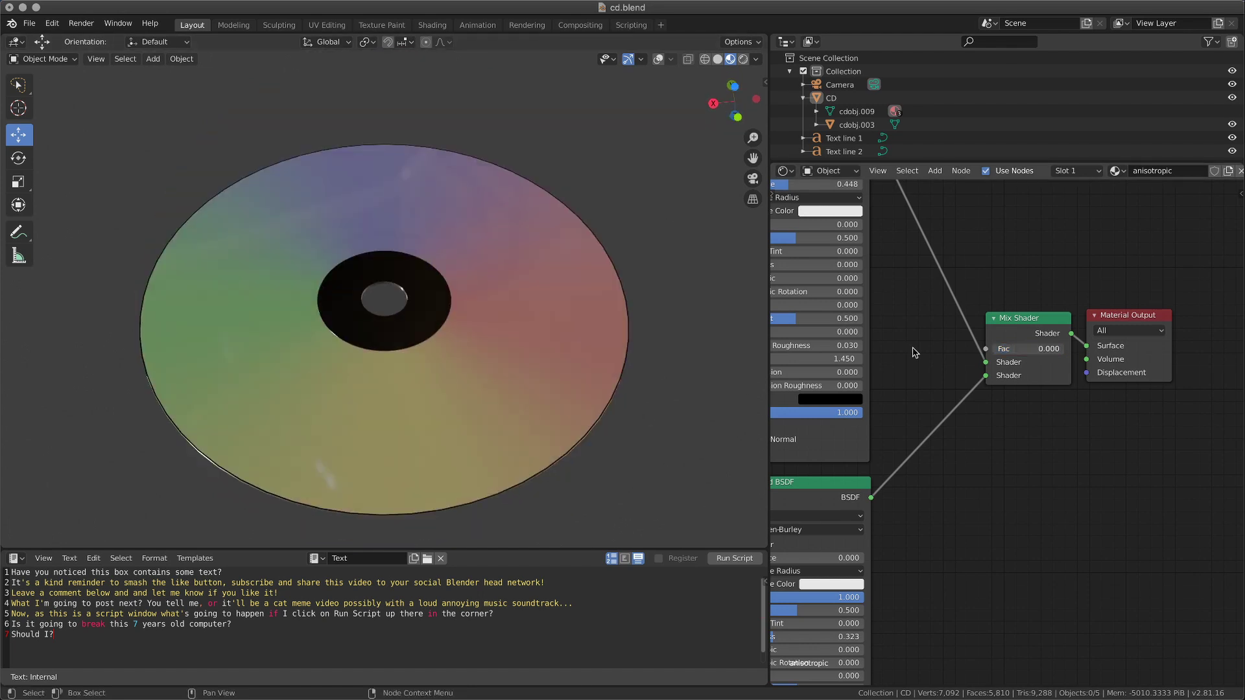
pyautogui.moveTo(632, 226)
pyautogui.mouseDown(button='middle')
pyautogui.moveTo(584, 321)
pyautogui.moveTo(509, 371)
pyautogui.moveTo(165, 338)
pyautogui.moveTo(417, 311)
pyautogui.mouseUp(button='middle')
pyautogui.moveTo(798, 322); pyautogui.dragTo(953, 454, button='middle')
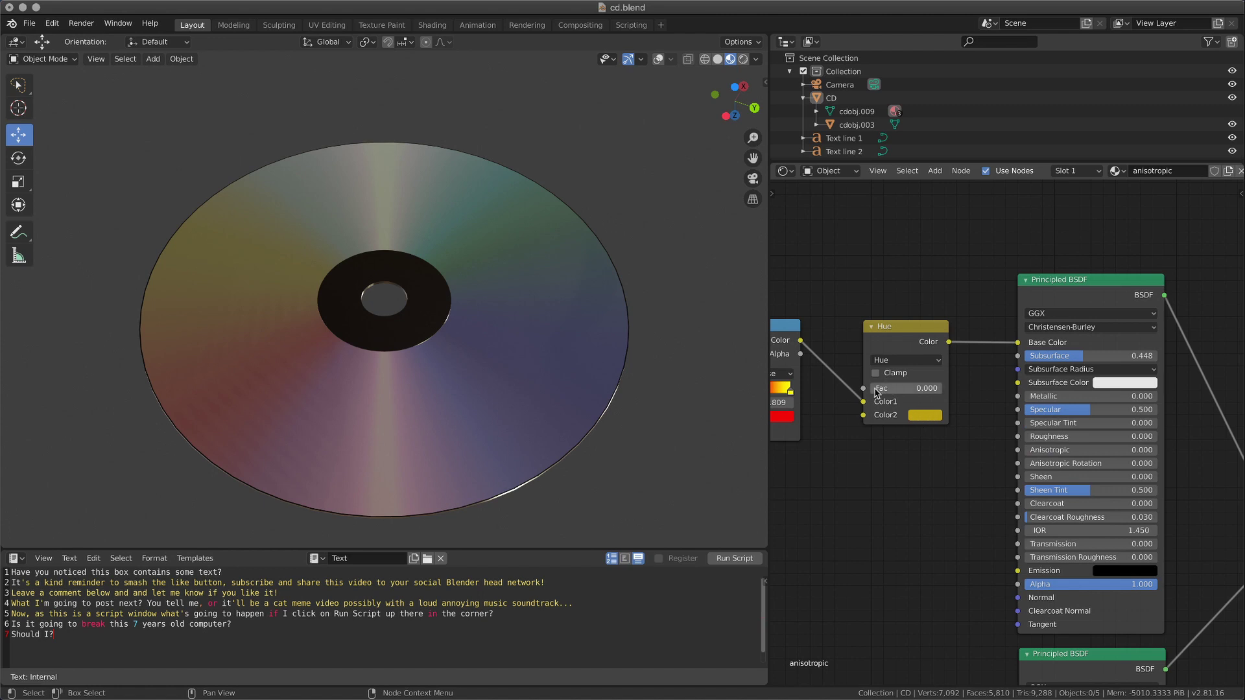
# - Raise the Hue node's Fac to 1 so the disc turns gold, and inspect it
pyautogui.moveTo(875, 392); pyautogui.dragTo(933, 390)
pyautogui.moveTo(613, 263)
pyautogui.mouseDown(button='middle')
pyautogui.moveTo(681, 309)
pyautogui.moveTo(678, 271)
pyautogui.moveTo(766, 402)
pyautogui.mouseUp(button='middle')
pyautogui.moveTo(766, 402); pyautogui.dragTo(886, 410, button='middle')
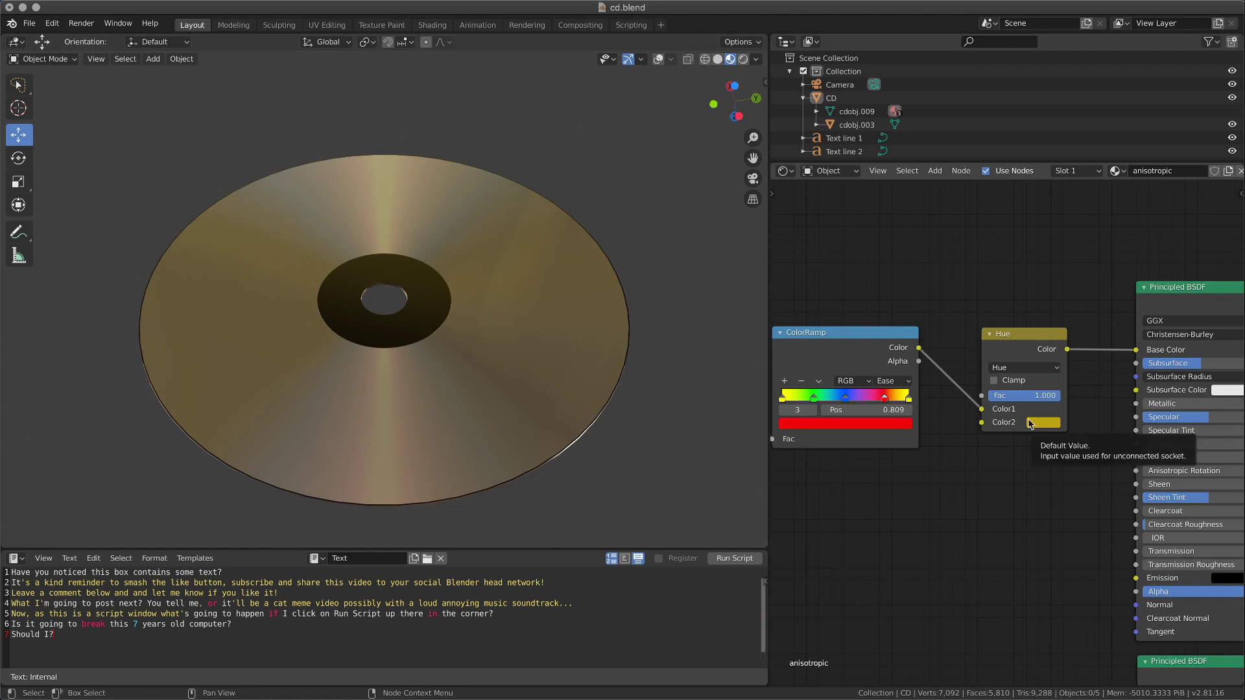
pyautogui.moveTo(681, 379); pyautogui.dragTo(625, 352, button='middle')
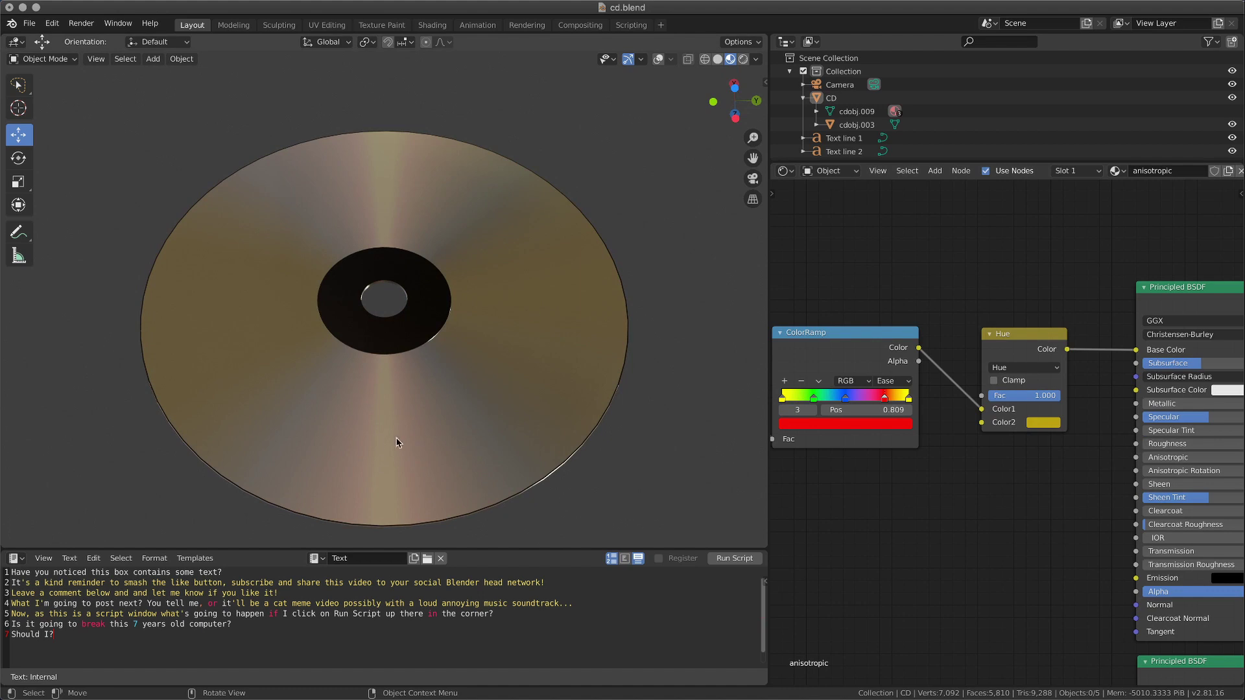
# - Pick a purple second colour for the Hue node and settle its Fac around 0.75 for a muted sheen
pyautogui.click(1045, 425)
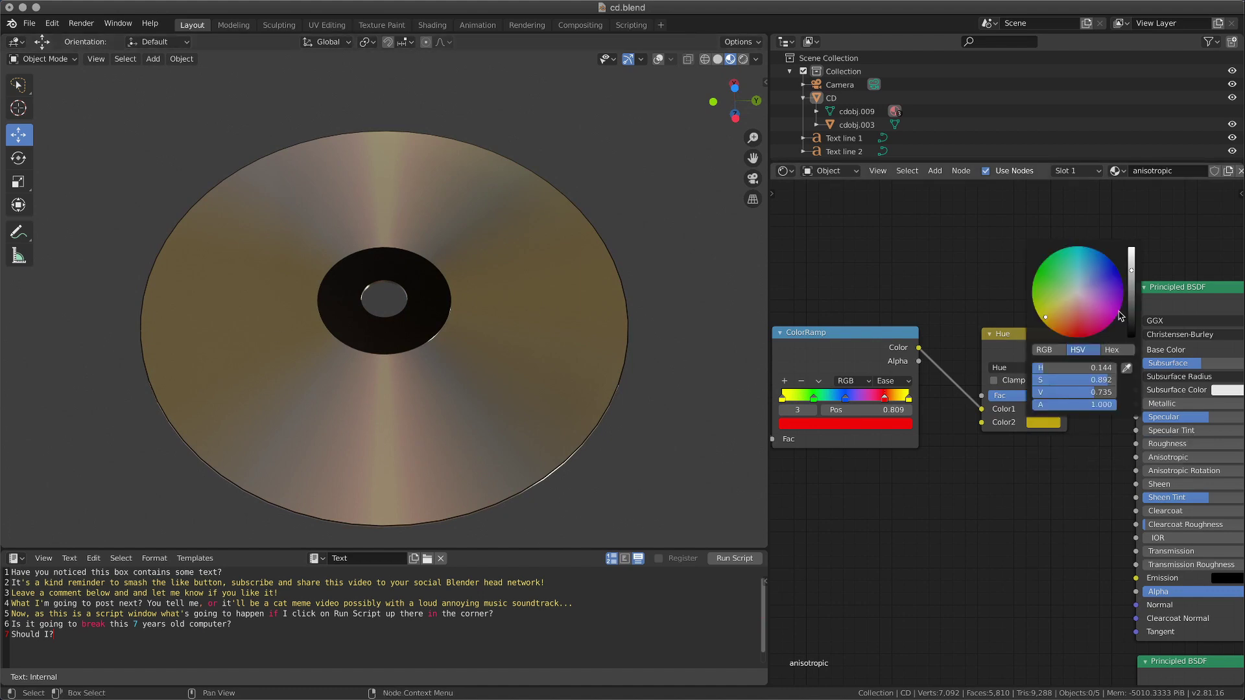
pyautogui.click(1097, 274)
pyautogui.moveTo(1096, 274); pyautogui.dragTo(1097, 271)
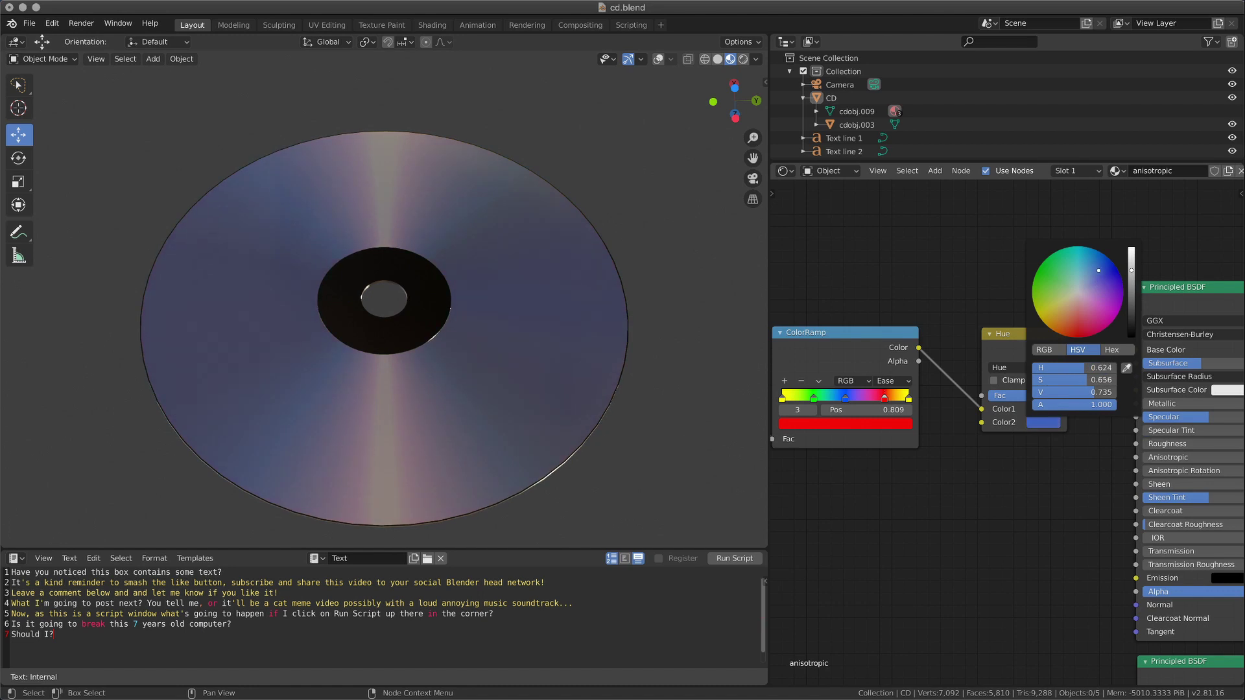
pyautogui.moveTo(520, 275)
pyautogui.mouseDown(button='middle')
pyautogui.moveTo(471, 435)
pyautogui.moveTo(505, 370)
pyautogui.mouseUp(button='middle')
pyautogui.click(1045, 422)
pyautogui.moveTo(1080, 282); pyautogui.dragTo(1094, 272)
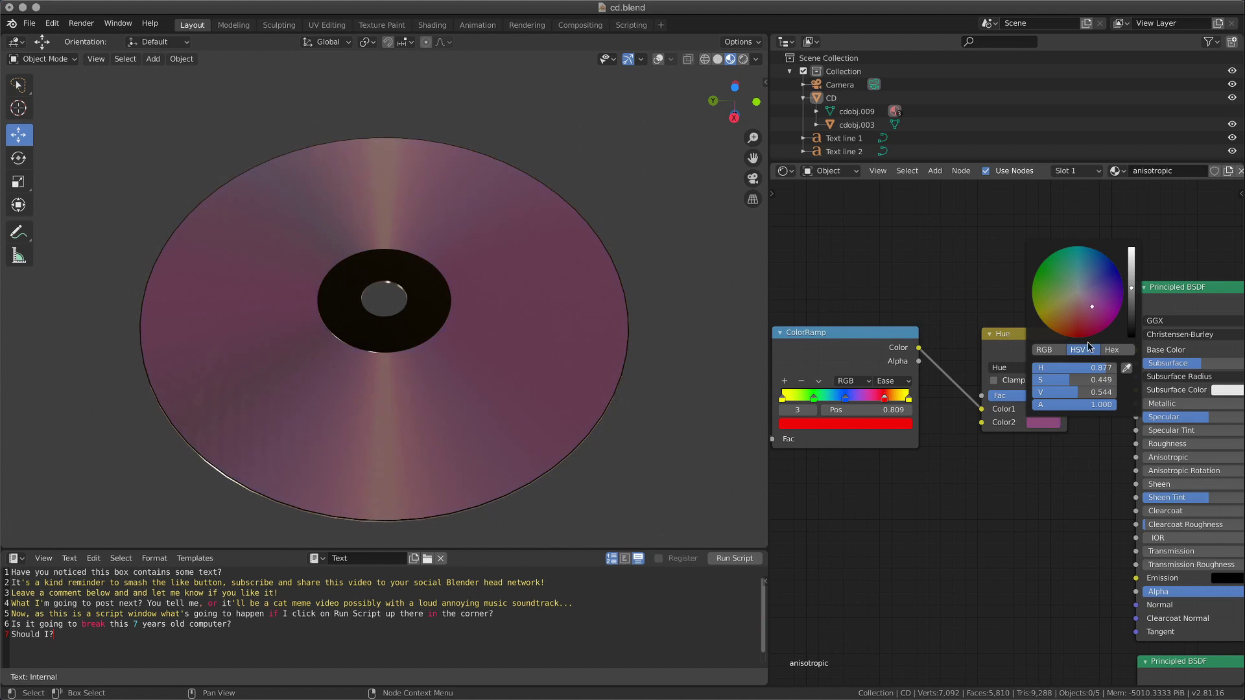
pyautogui.moveTo(1045, 395)
pyautogui.mouseDown()
pyautogui.moveTo(1003, 396)
pyautogui.moveTo(1040, 395)
pyautogui.mouseUp()
pyautogui.moveTo(615, 292)
pyautogui.mouseDown(button='middle')
pyautogui.moveTo(657, 420)
pyautogui.moveTo(648, 496)
pyautogui.moveTo(632, 287)
pyautogui.moveTo(658, 423)
pyautogui.moveTo(668, 68)
pyautogui.moveTo(506, 325)
pyautogui.mouseUp(button='middle')
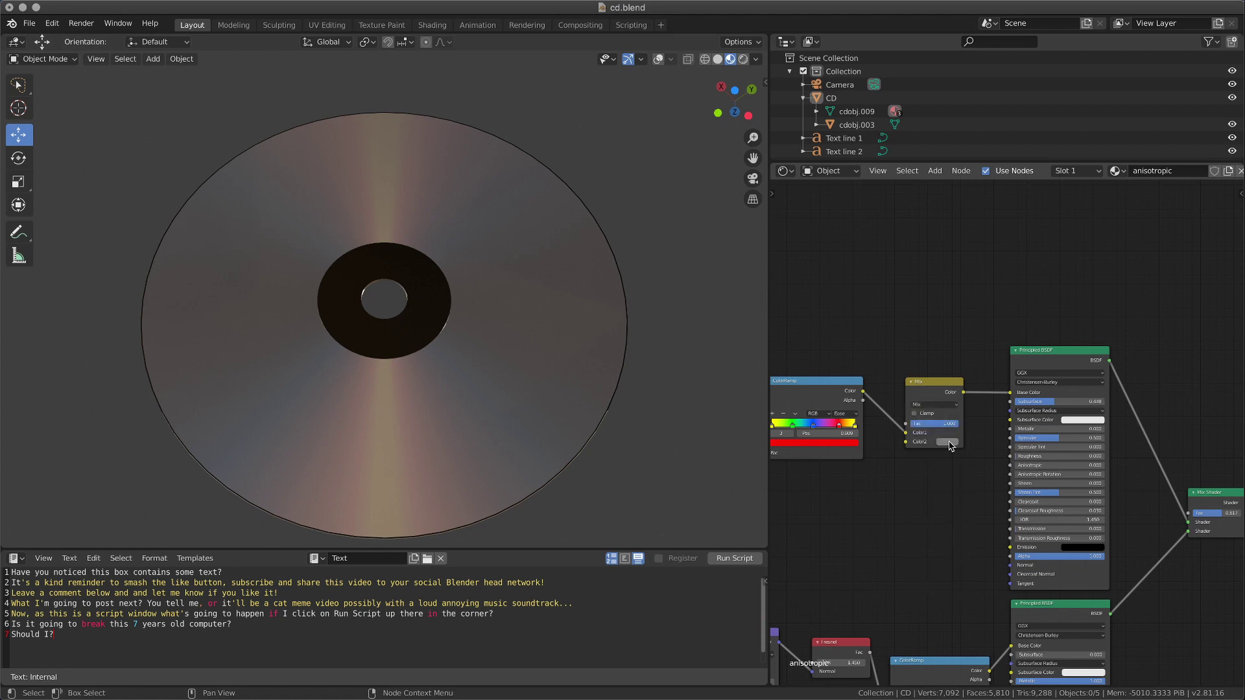
pyautogui.moveTo(593, 369)
pyautogui.mouseDown(button='middle')
pyautogui.moveTo(703, 311)
pyautogui.moveTo(598, 545)
pyautogui.moveTo(616, 406)
pyautogui.mouseUp(button='middle')
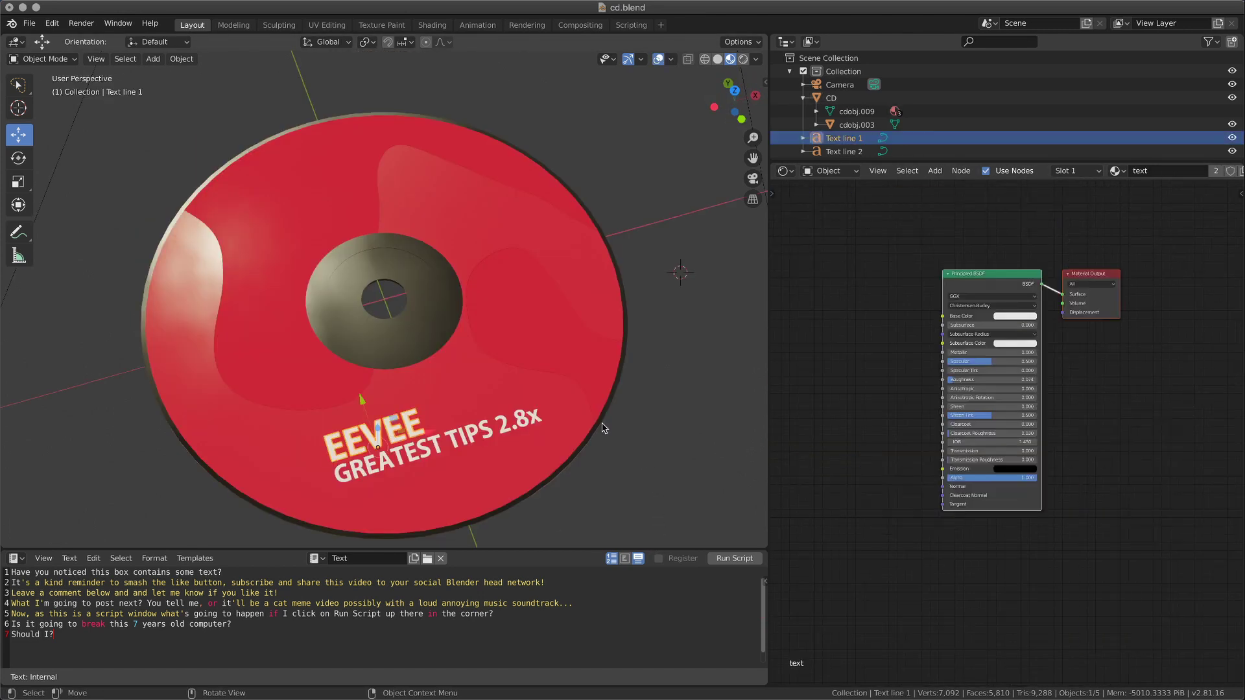
# - Replace the first label line's word with SUBSCRIBE
pyautogui.press('Tab')
pyautogui.press('BackSpace')
pyautogui.press('BackSpace')
pyautogui.press('BackSpace')
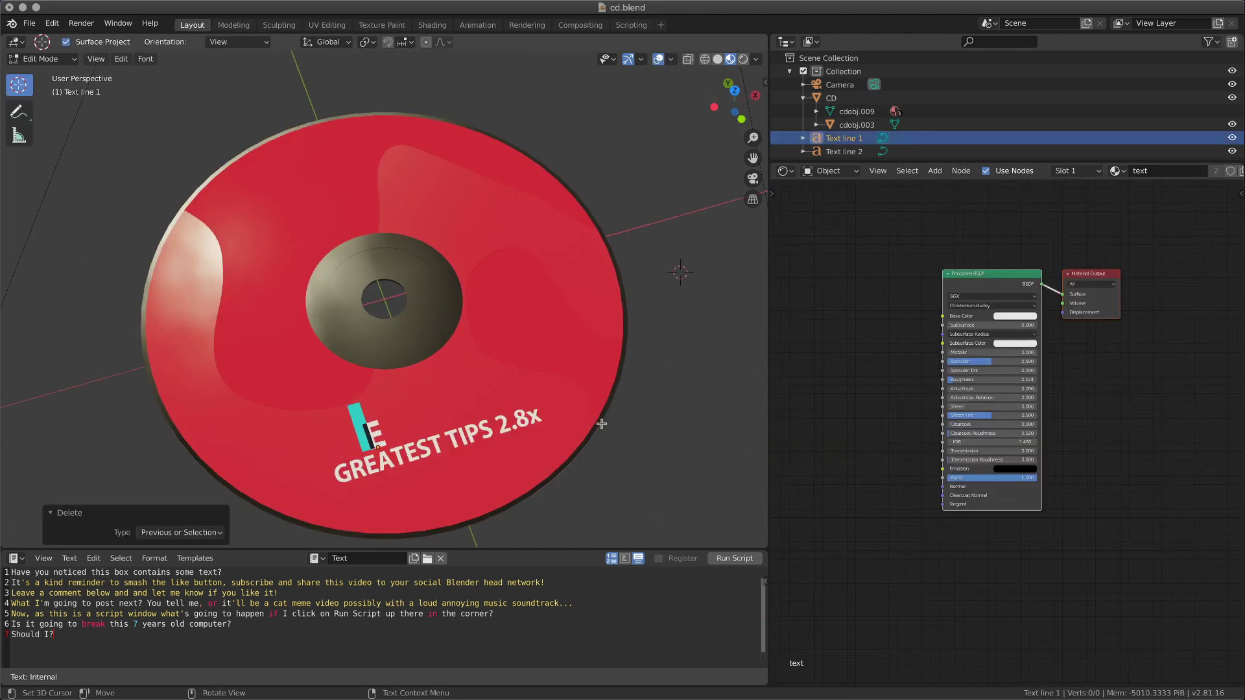
pyautogui.write('SUBSCRIB')
pyautogui.press('Tab')
# - Rewrite the second label line to the author's name and 2020, then inspect the new label on the disc
pyautogui.click(437, 442)
pyautogui.press('Tab')
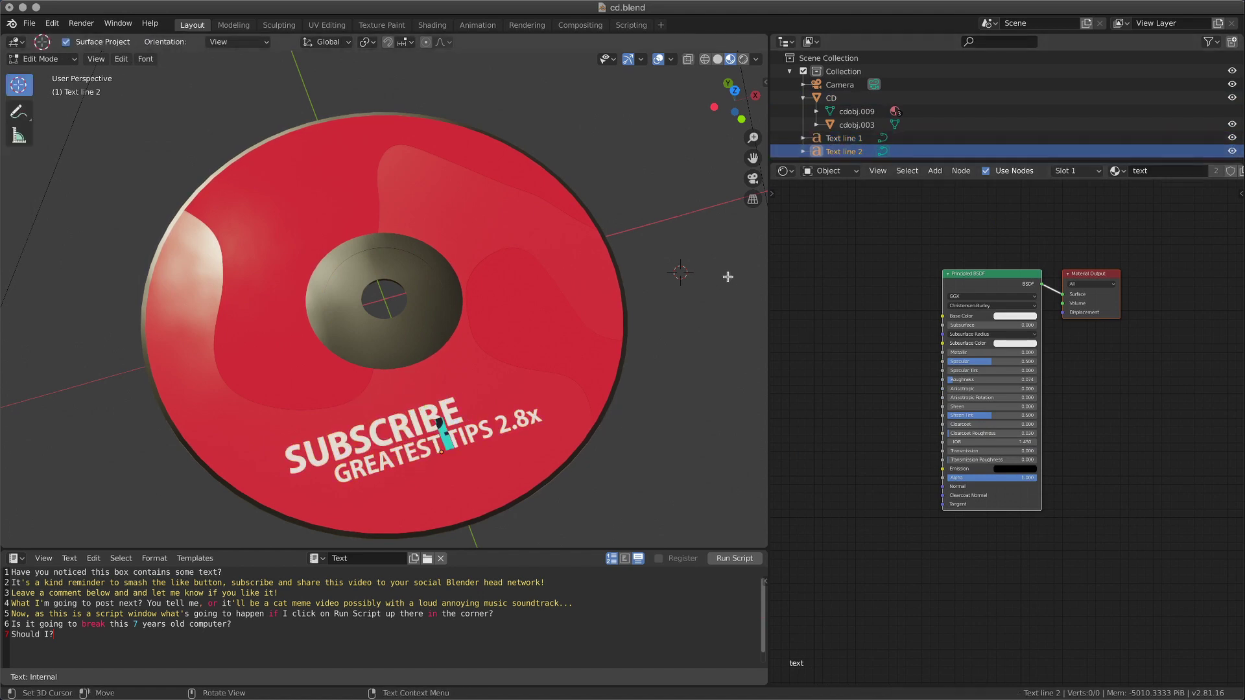
pyautogui.press('BackSpace')
pyautogui.press('BackSpace')
pyautogui.press('BackSpace')
pyautogui.press('BackSpace')
pyautogui.press('BackSpace')
pyautogui.hotkey('shift', 'Right')
pyautogui.hotkey('shift', 'Right')
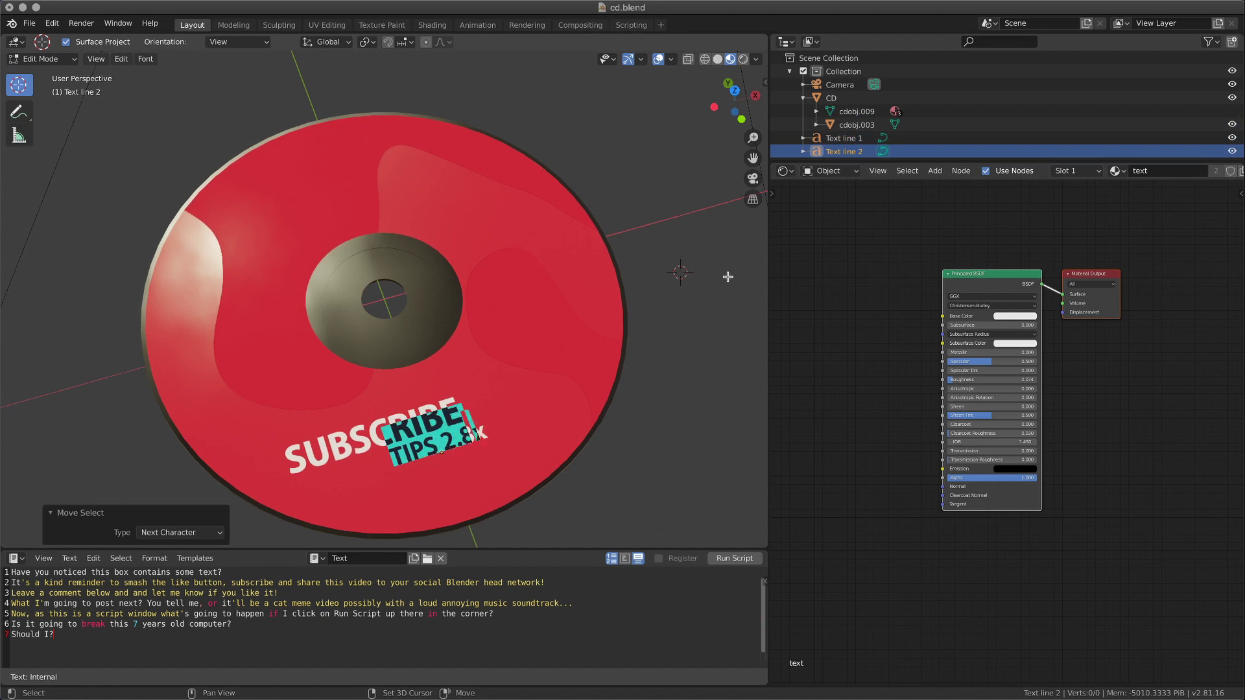
pyautogui.write('DANIEL OAKFIELD')
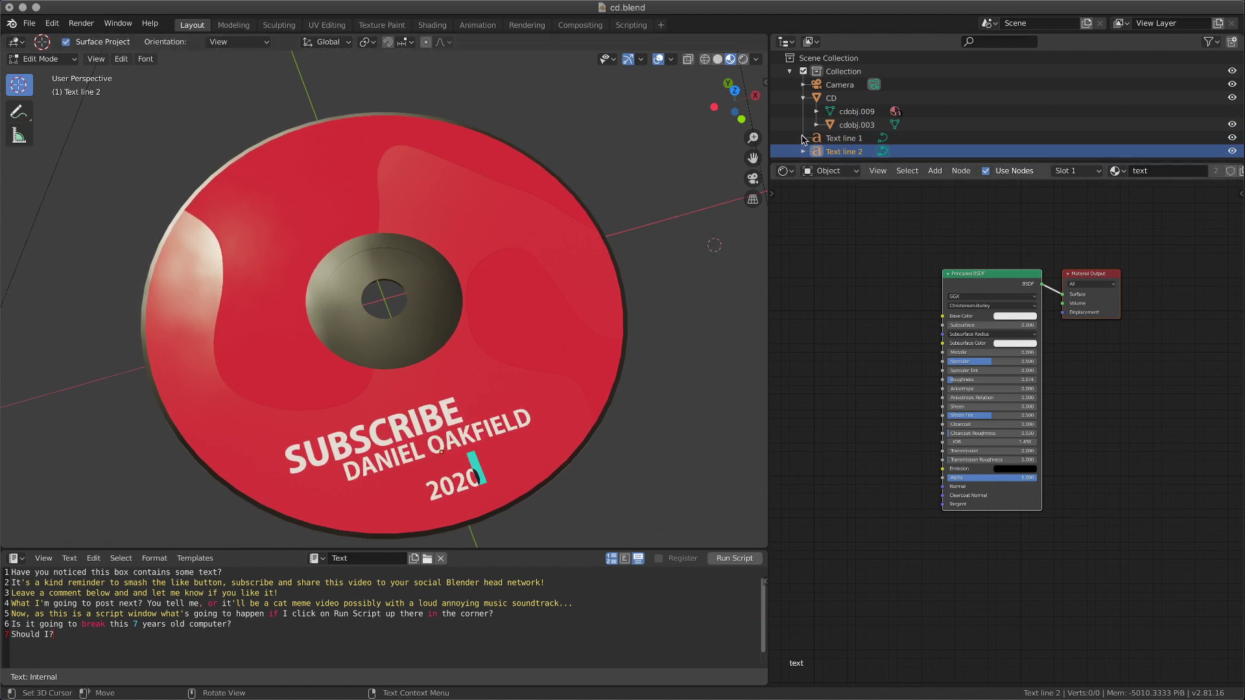
pyautogui.click(829, 111)
pyautogui.moveTo(734, 285); pyautogui.dragTo(670, 346, button='middle')
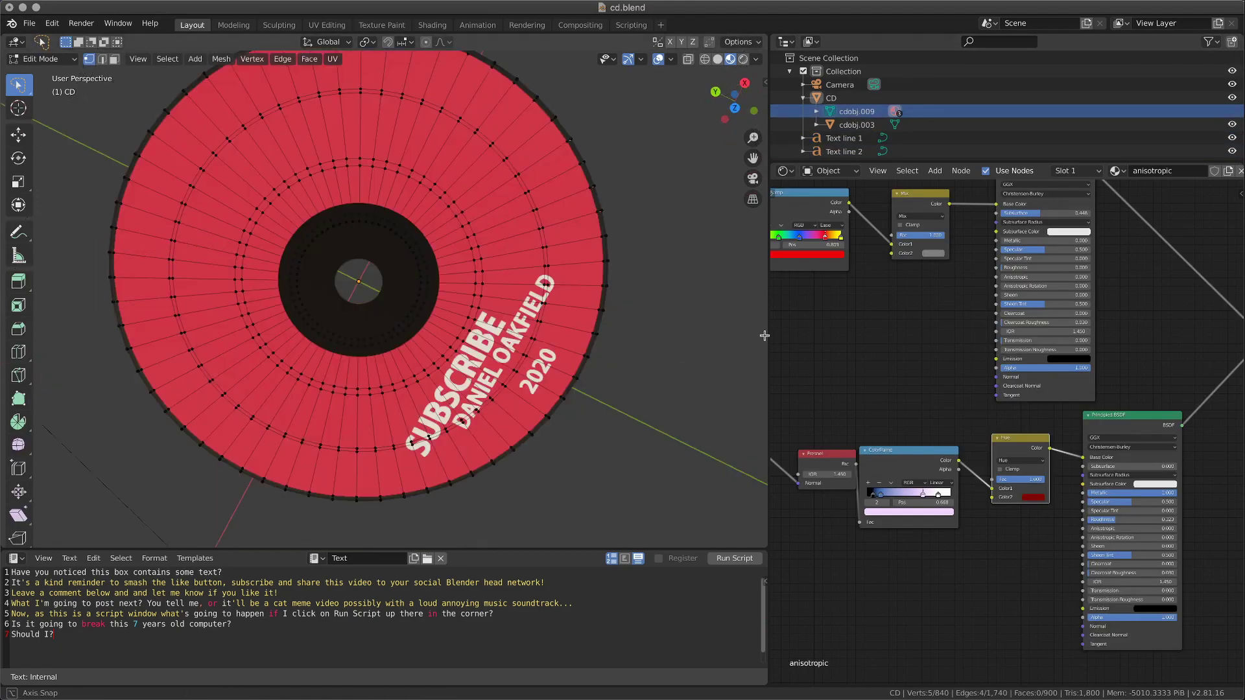